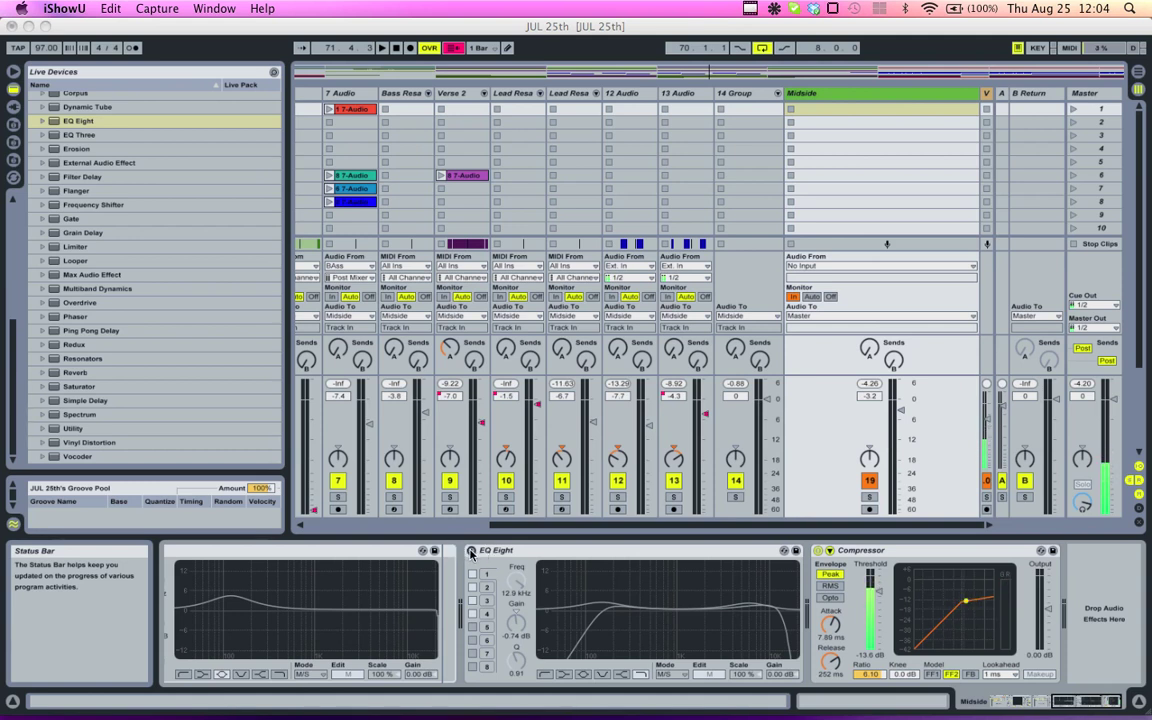
Switch on the Midside track's EQ Eight and set its Mode to M/S
click(471, 551)
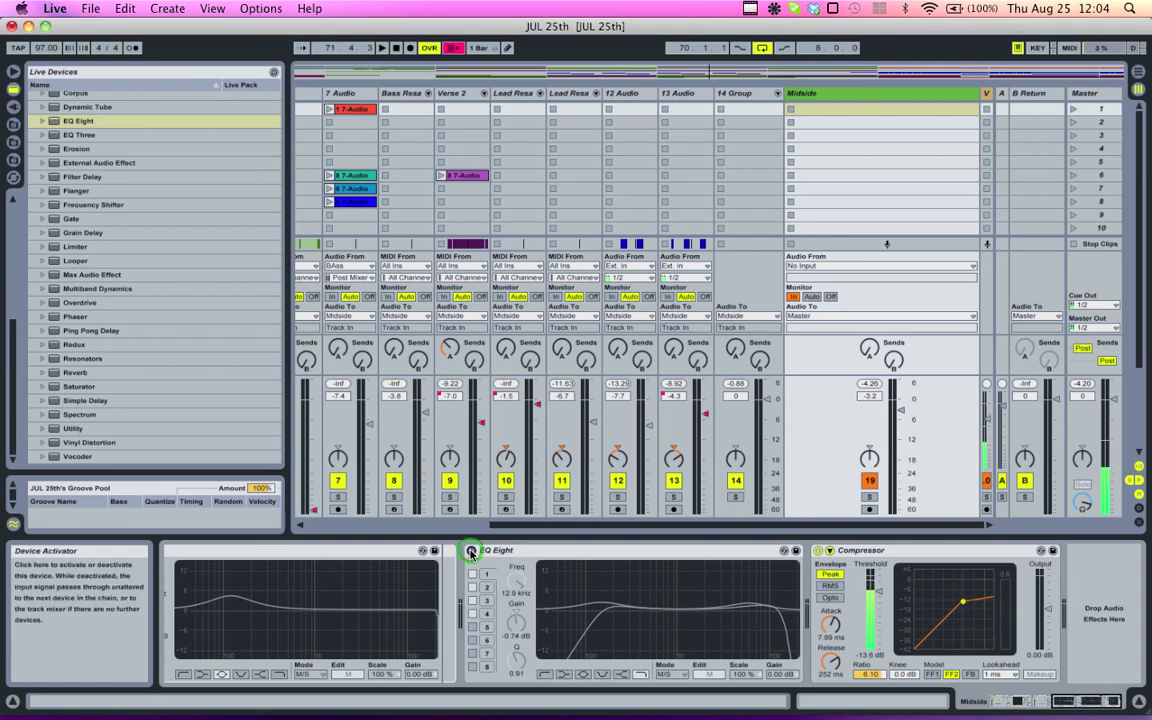
click(471, 551)
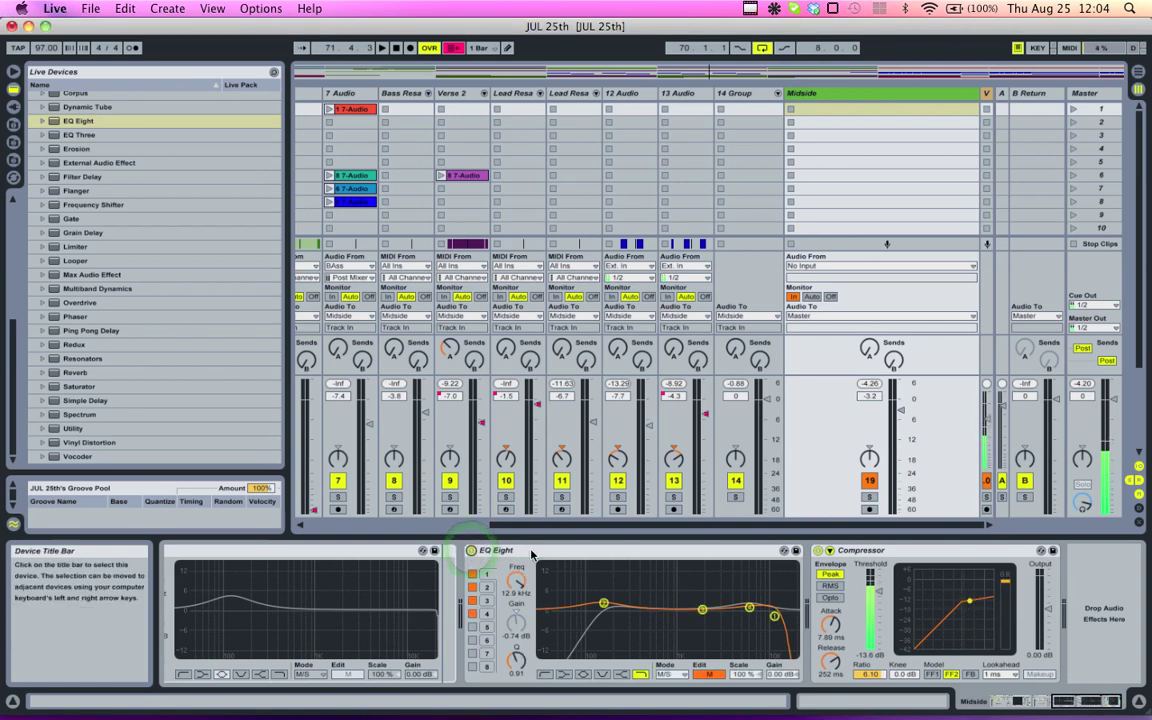
click(684, 673)
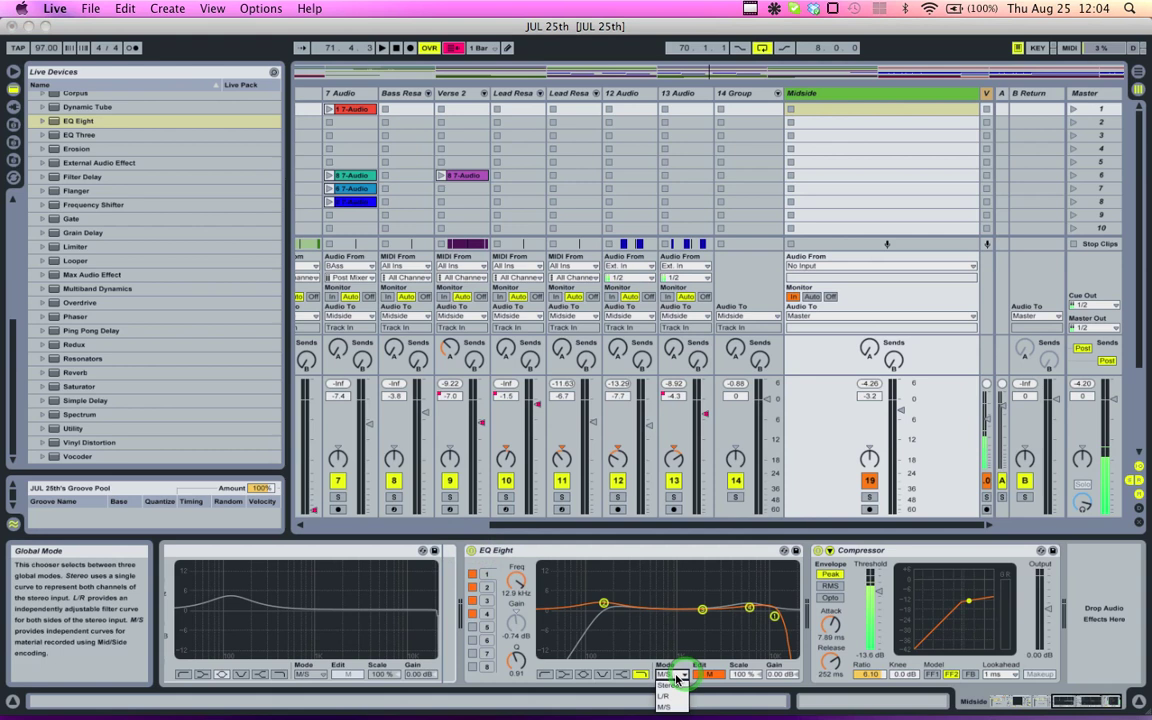
click(675, 708)
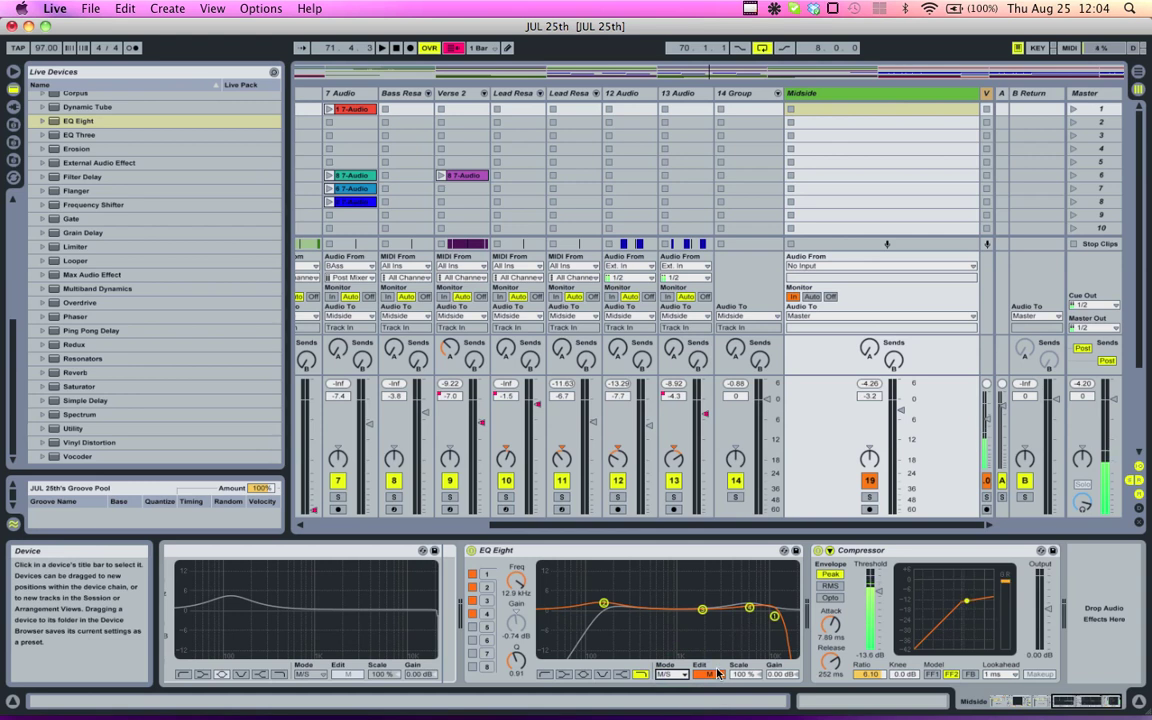
Flip the EQ Eight's Edit switch between Mid and Side, ending on the Side channel
click(700, 675)
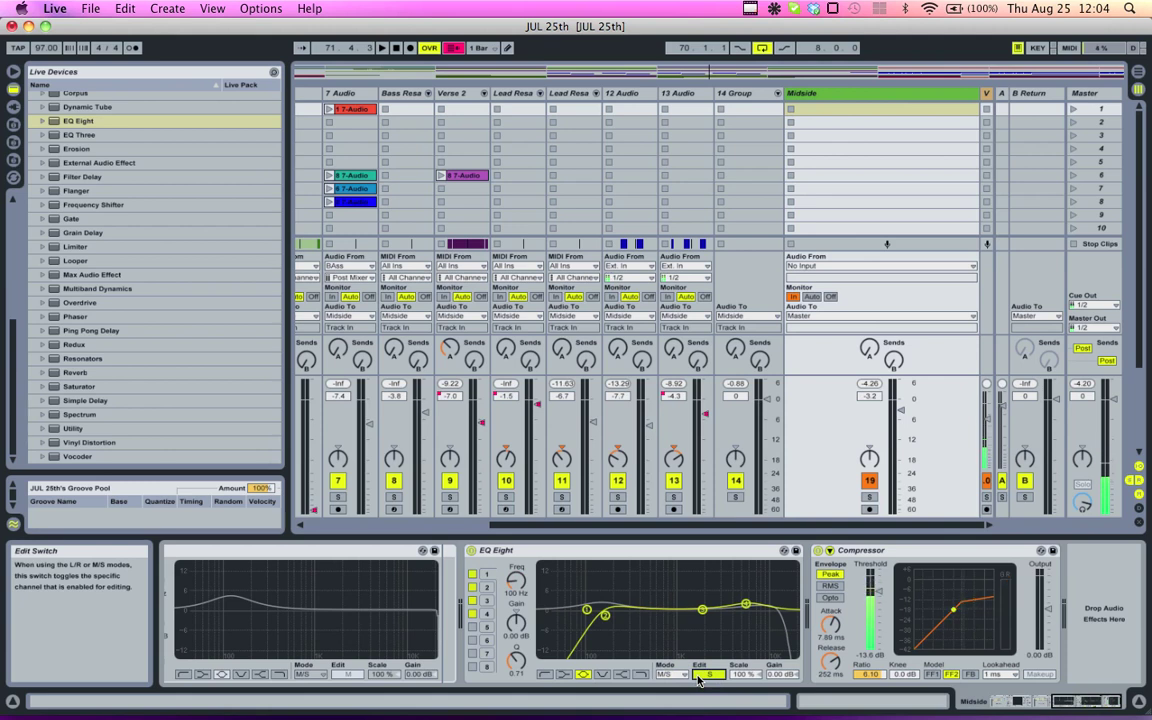
click(700, 675)
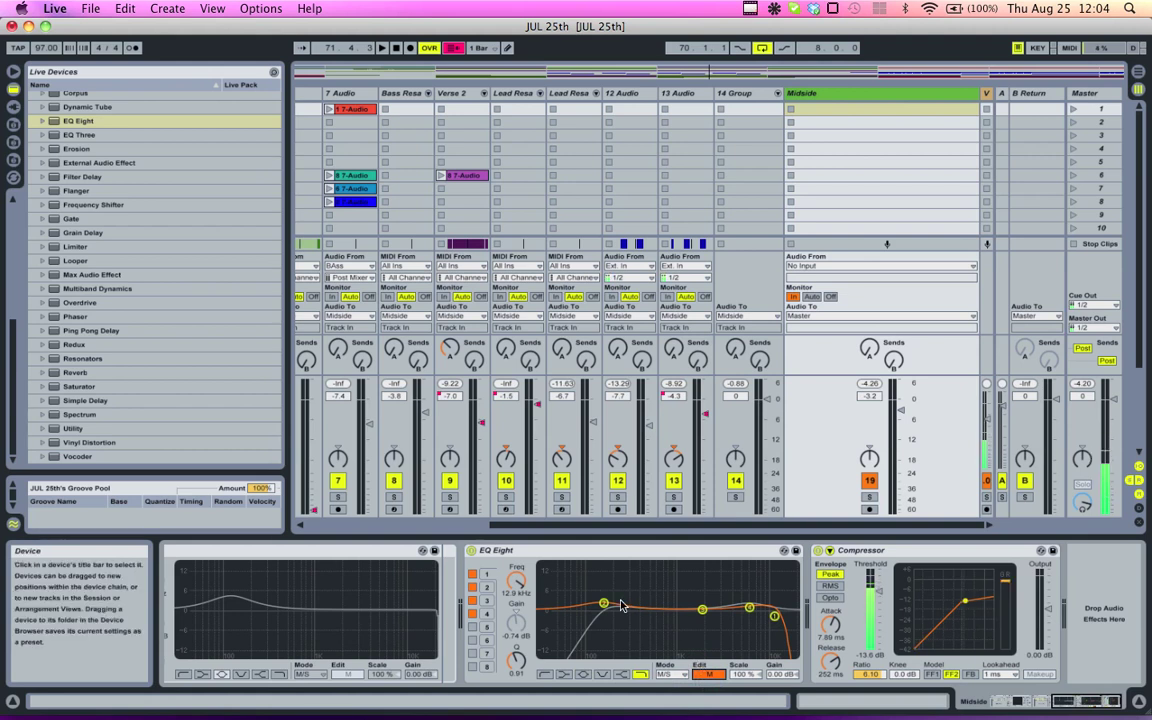
click(710, 676)
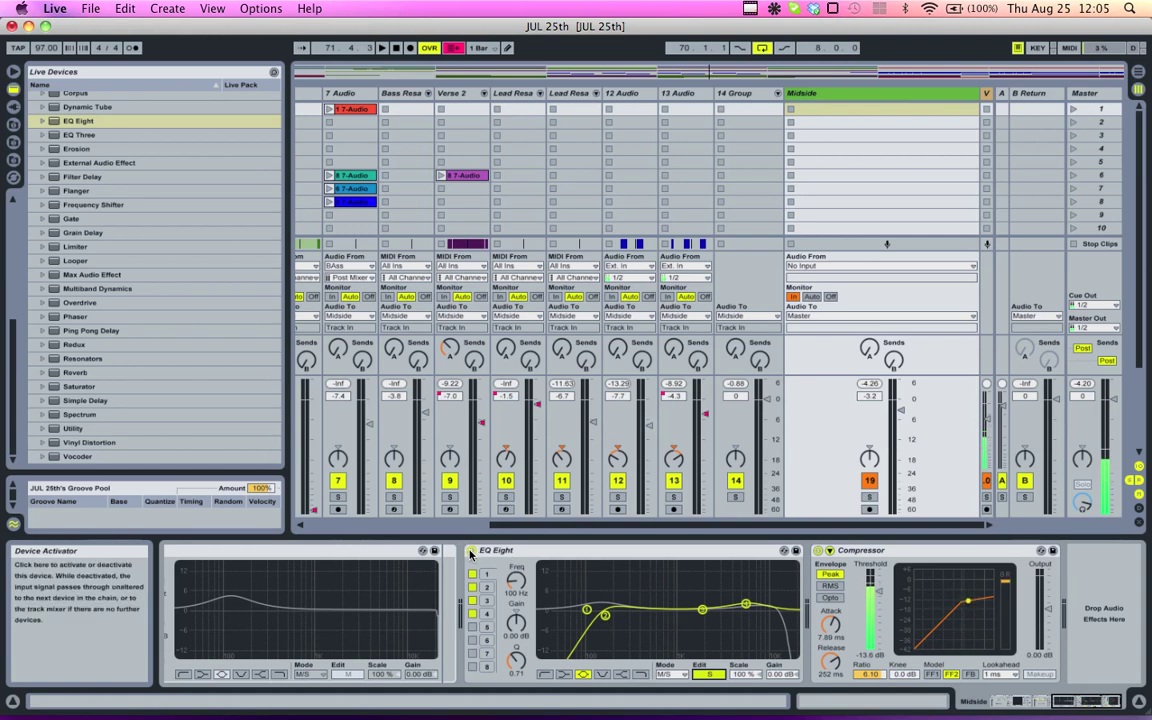
Bypass and re-enable the EQ Eight, then adjust a band on the Side curve
click(471, 551)
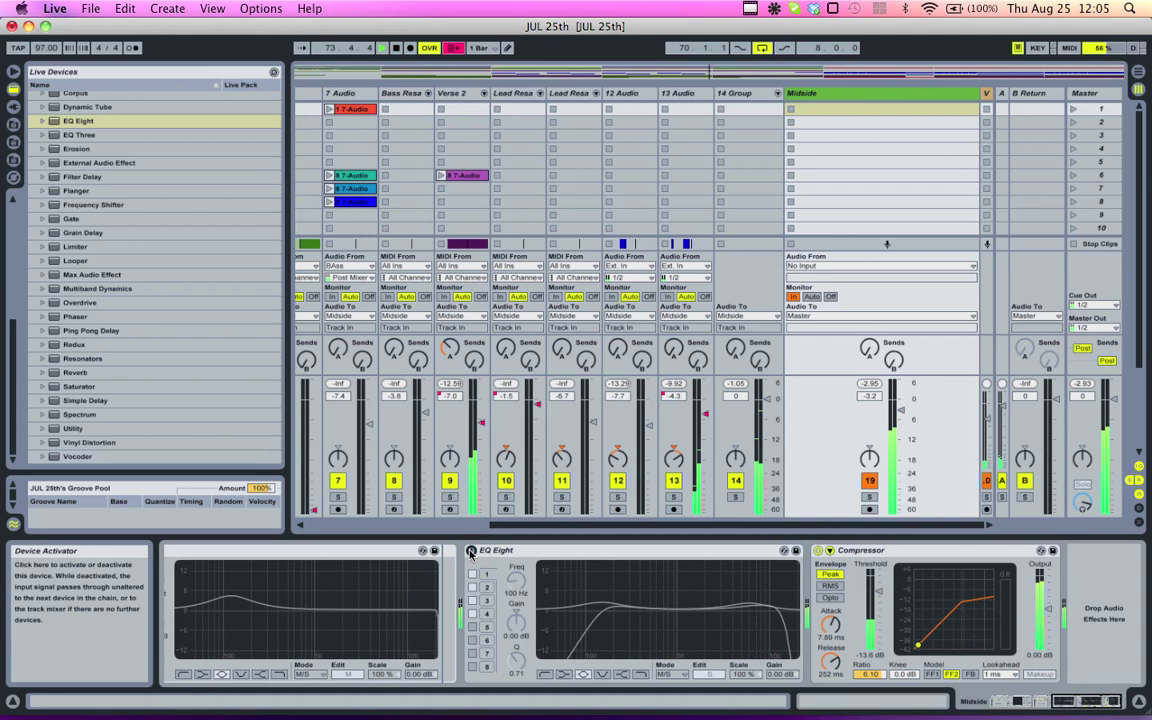
click(471, 551)
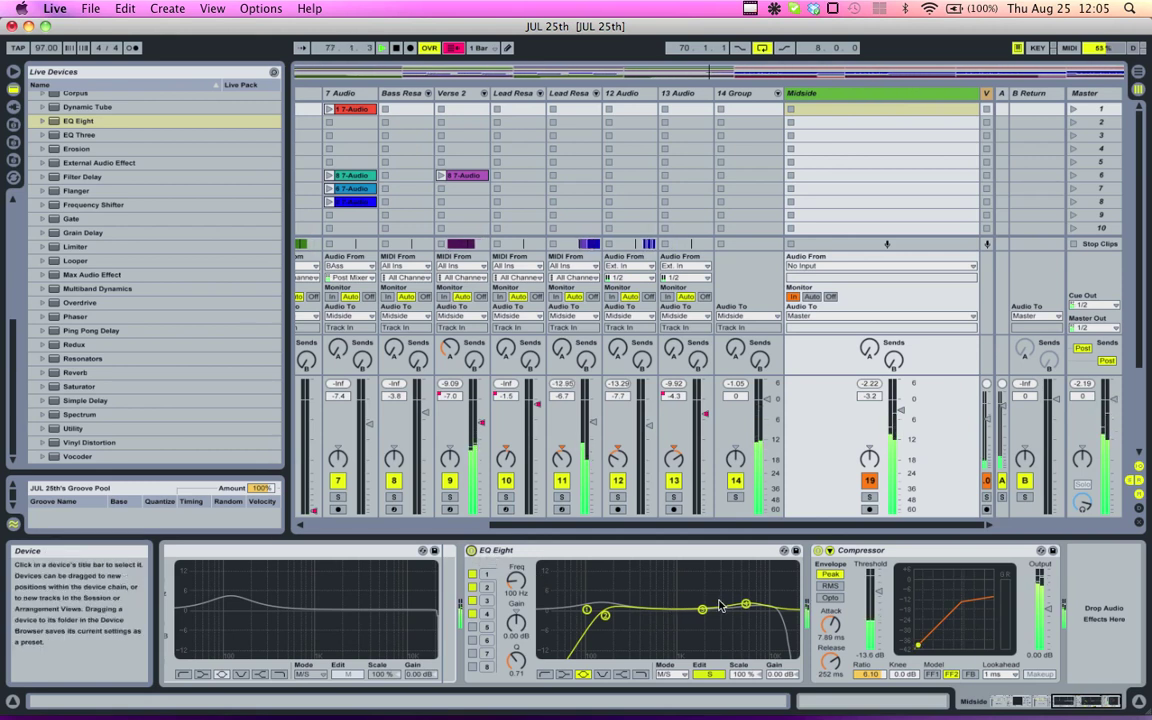
mouse_move(581, 624)
mouse_down()
mouse_move(614, 608)
mouse_move(797, 591)
mouse_move(720, 581)
mouse_move(583, 614)
mouse_up()
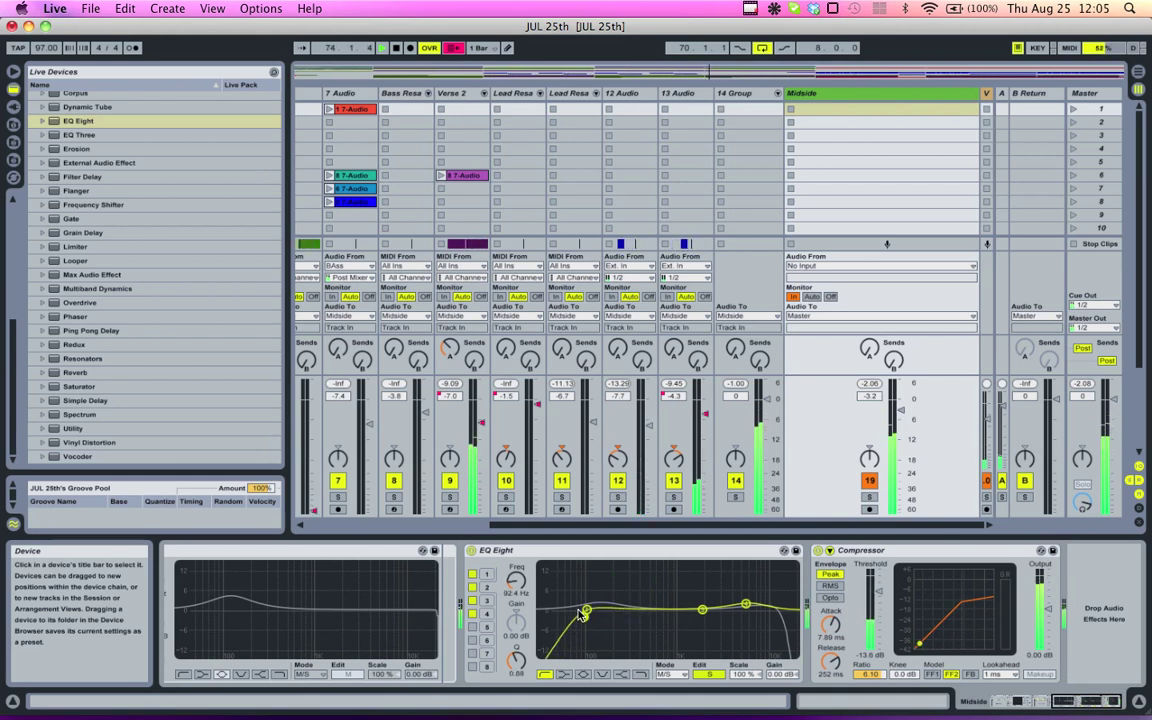
On the Mid curve, move bands toward 401 Hz and the low end, with a 15.9 kHz high cut
click(709, 674)
mouse_move(774, 615)
mouse_down()
mouse_move(557, 611)
mouse_move(748, 607)
mouse_move(786, 624)
mouse_up()
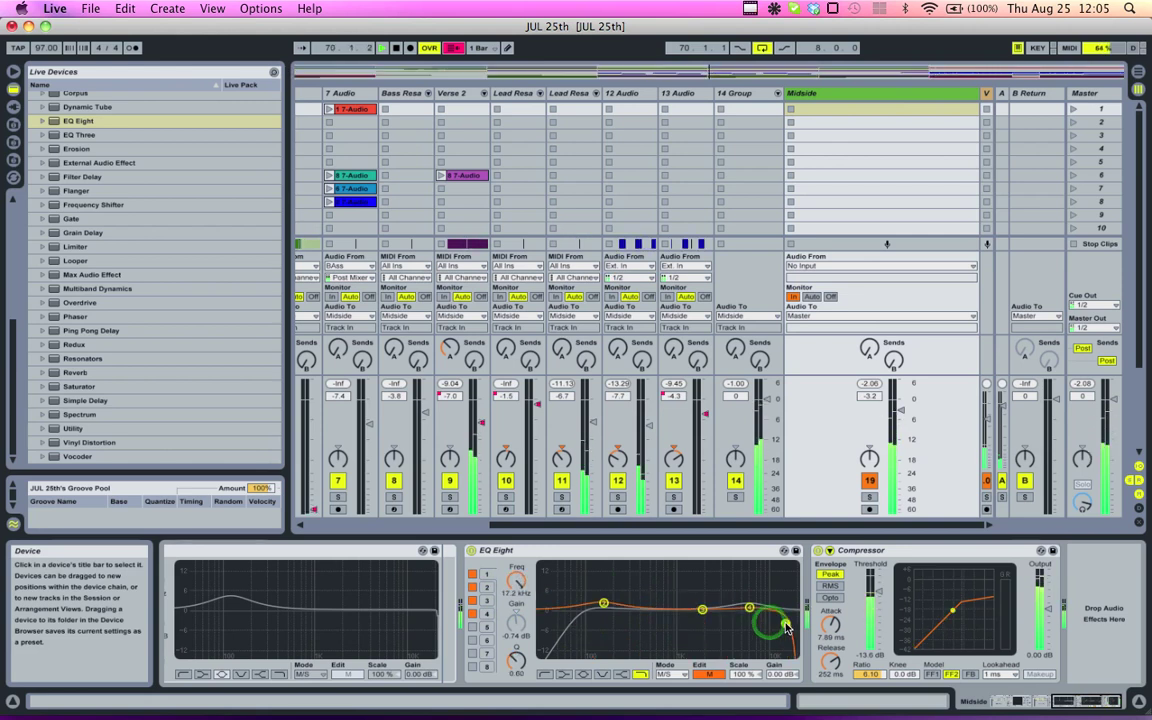
click(470, 550)
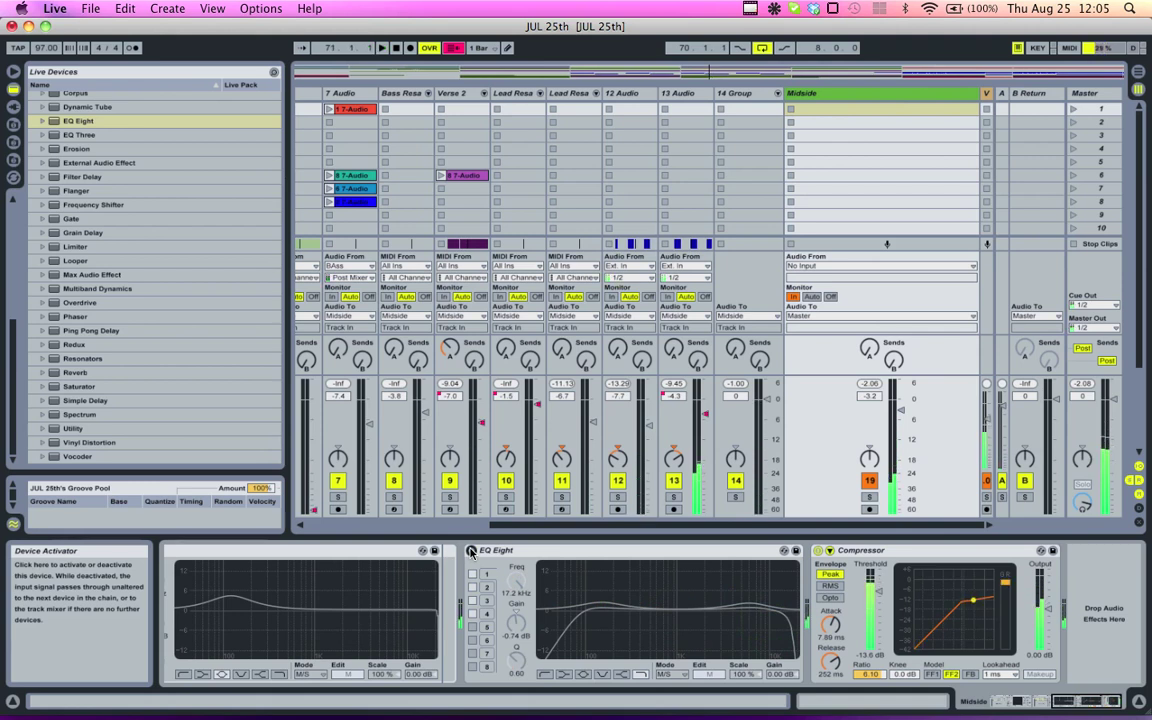
click(470, 550)
drag(676, 630, 547, 637)
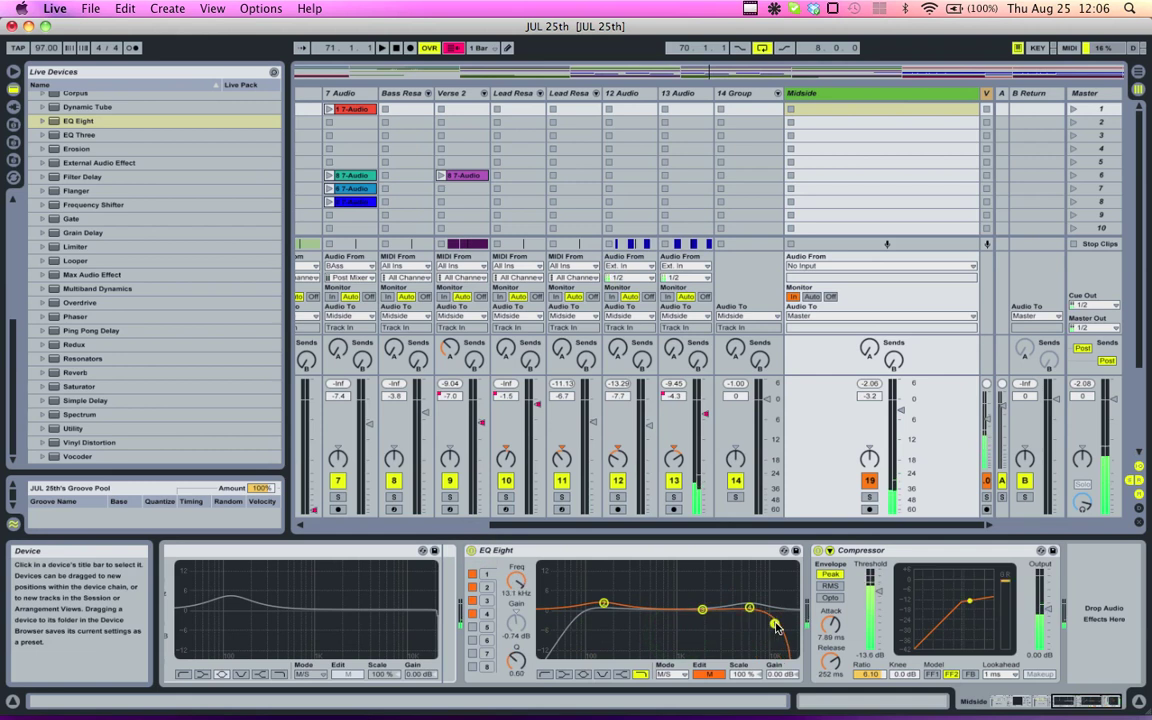
drag(797, 608, 782, 622)
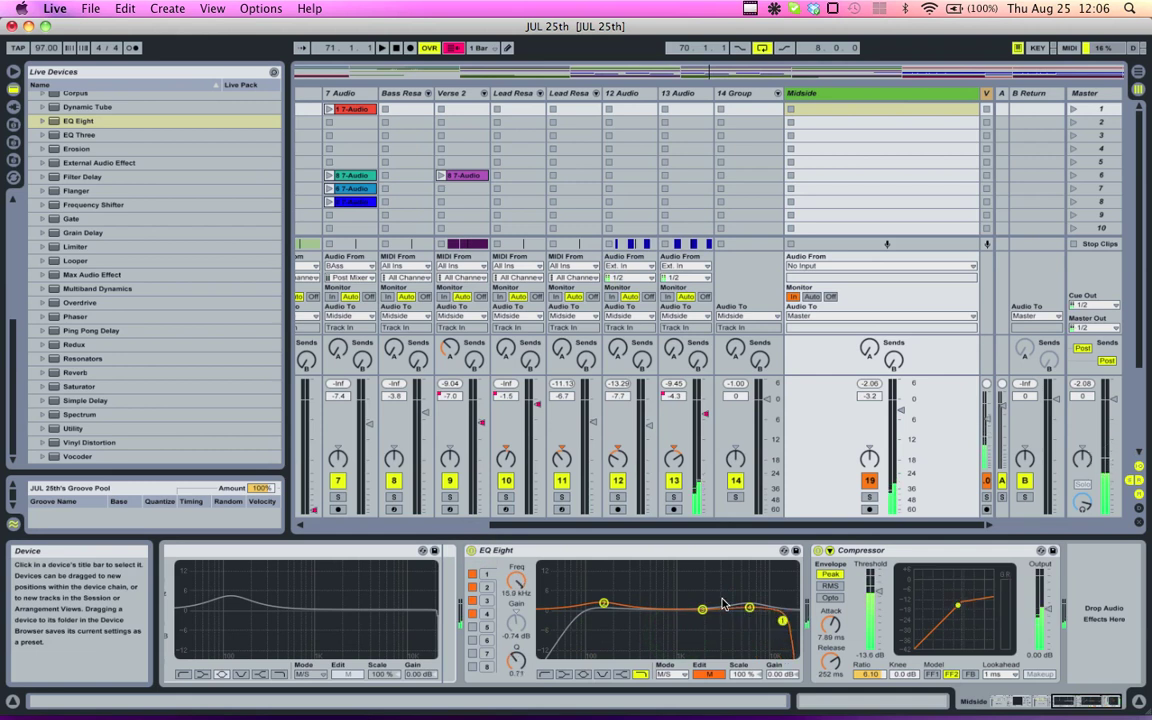
scroll(723, 604, left, 3)
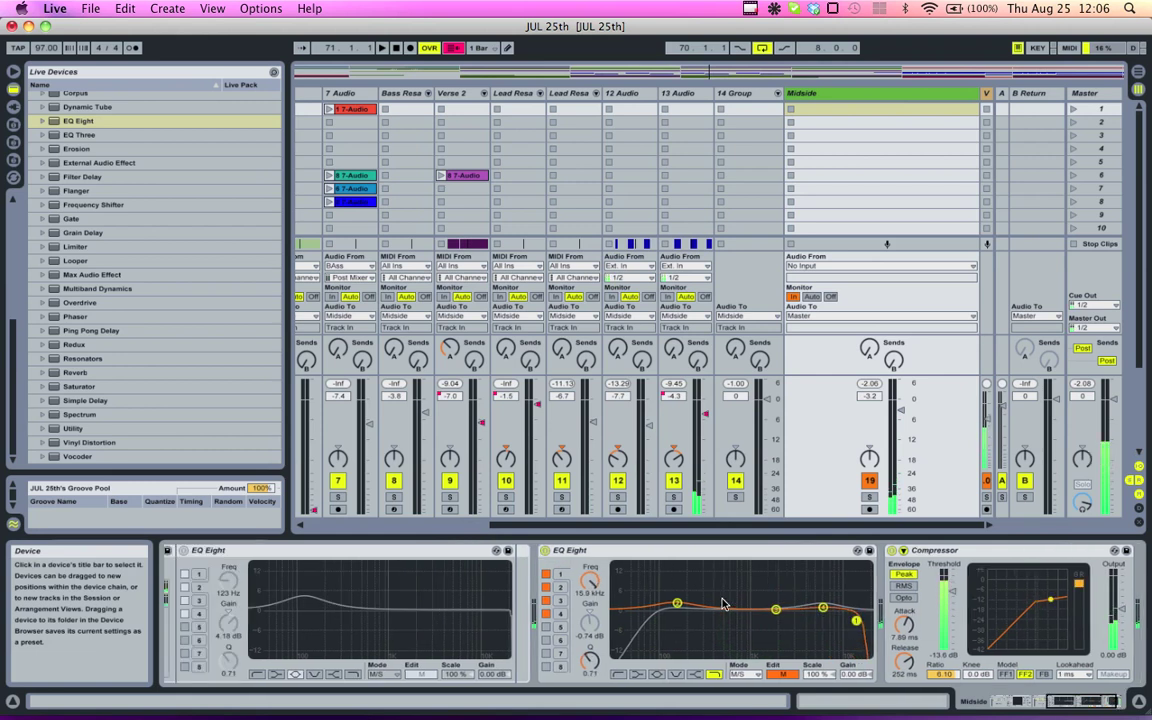
Switch off the second EQ Eight and set the Midside EQ8 rack's EQ Eight to M/S mode
click(545, 551)
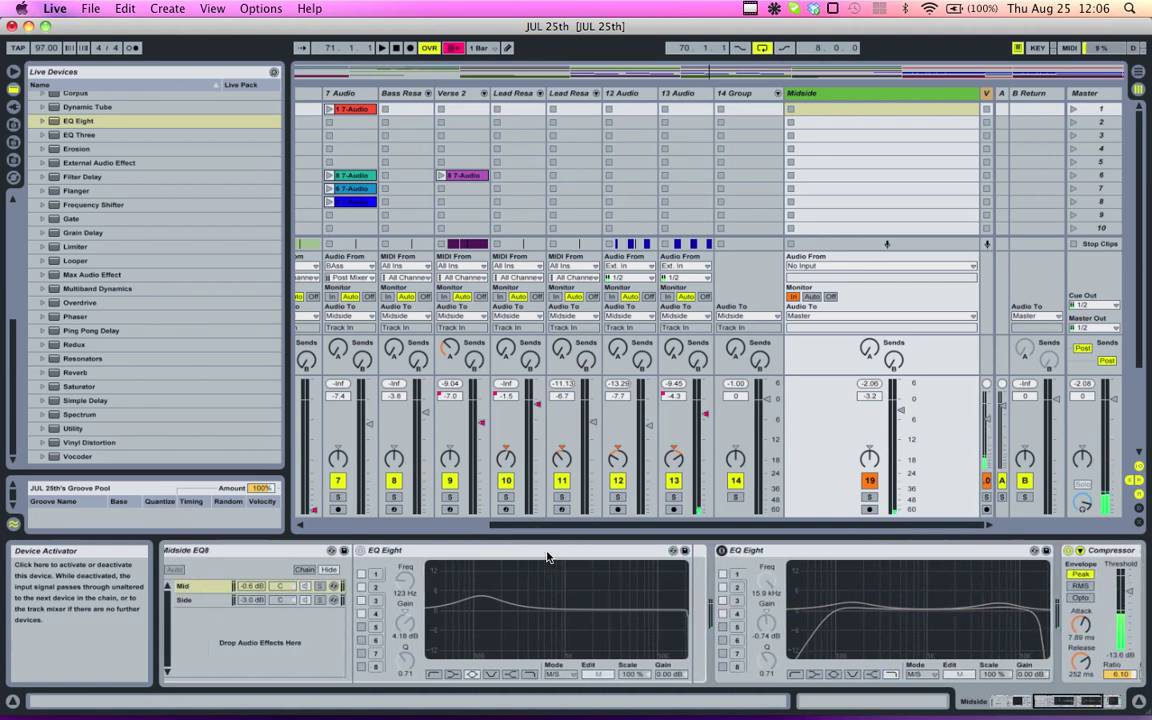
scroll(474, 566, left, 2)
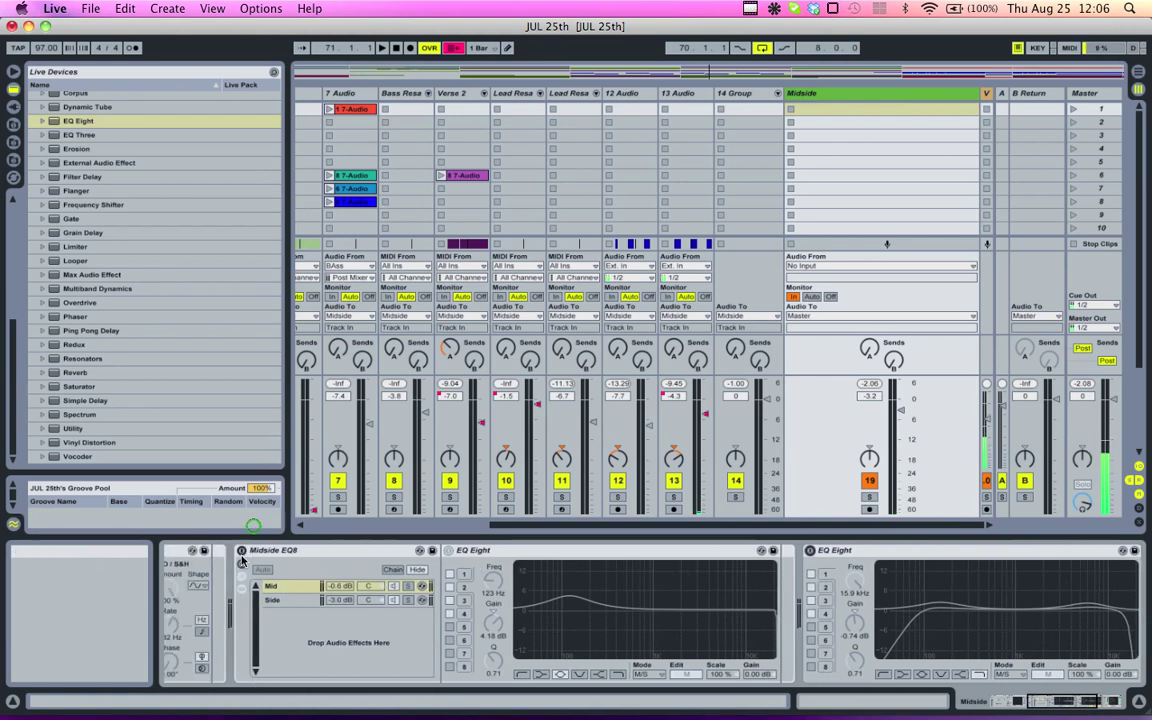
click(272, 586)
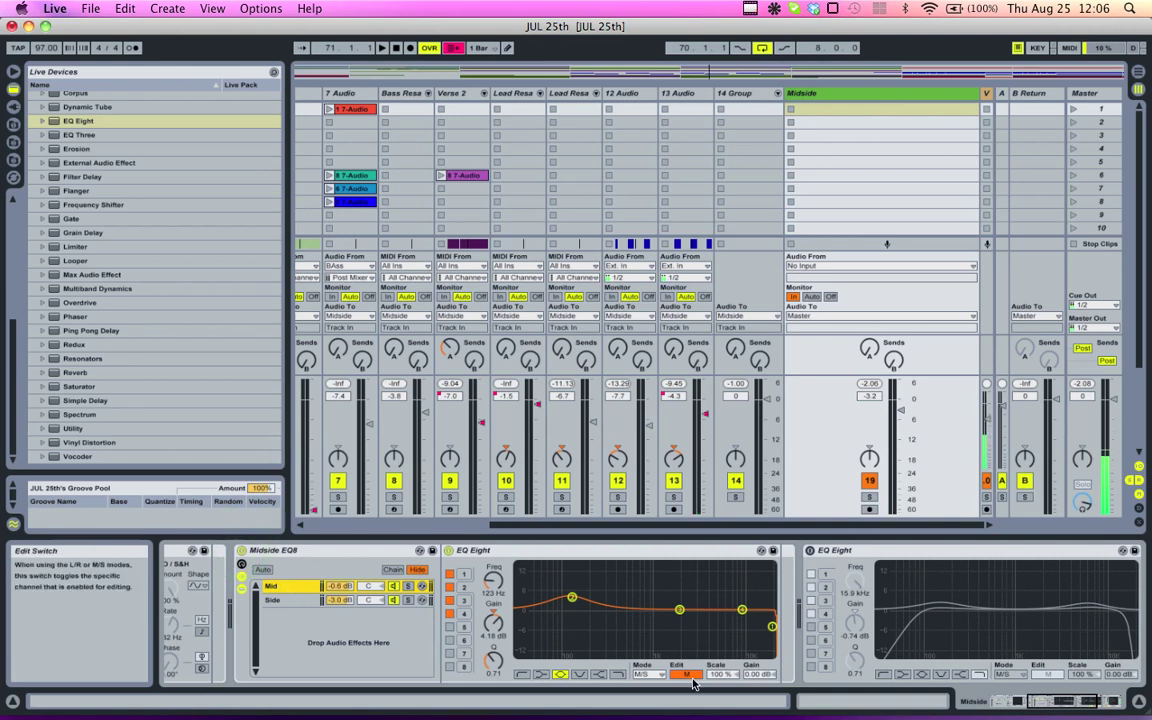
click(656, 683)
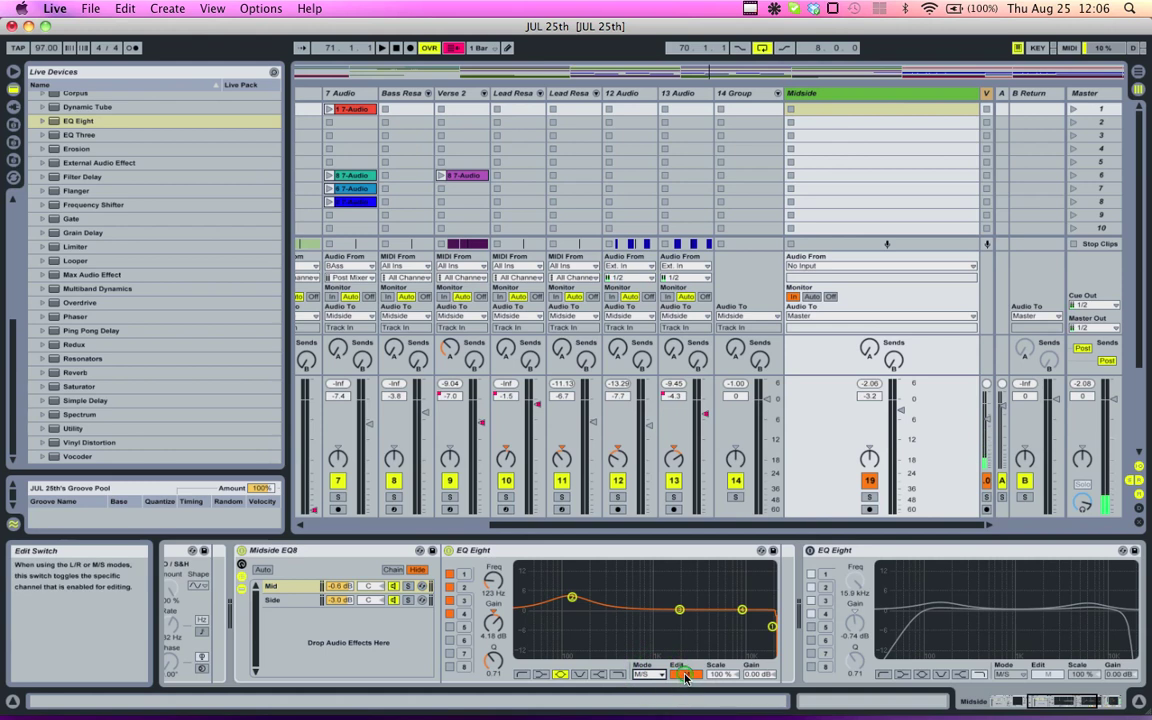
click(684, 676)
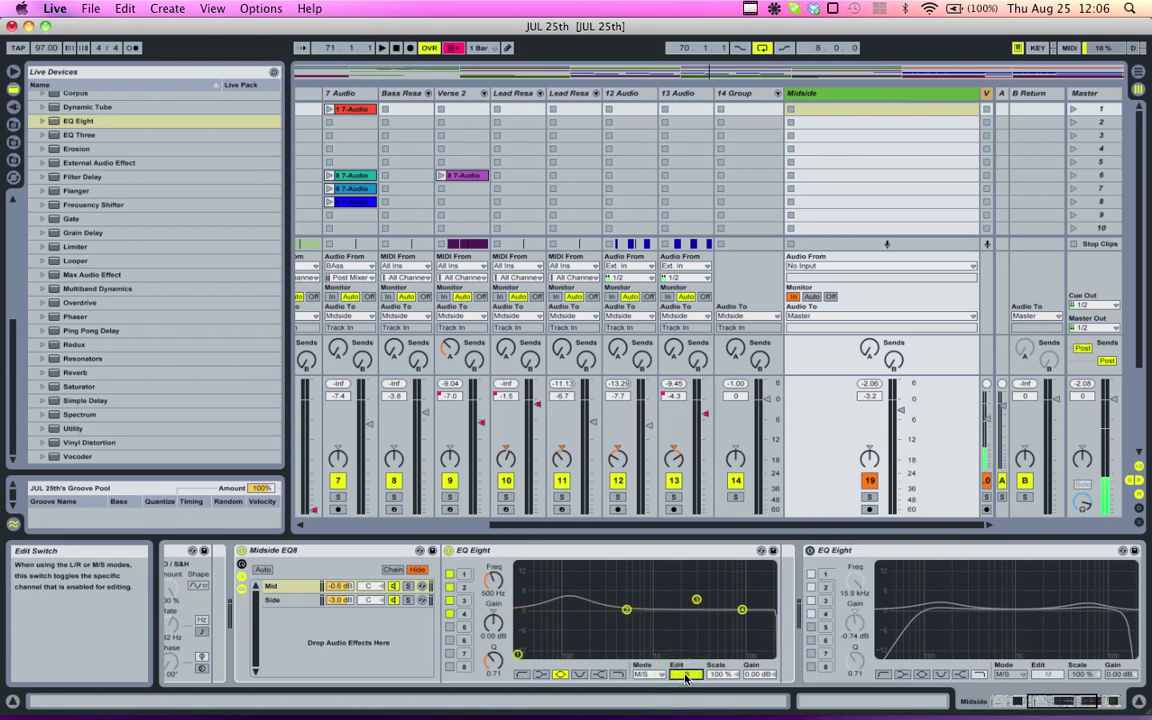
click(684, 676)
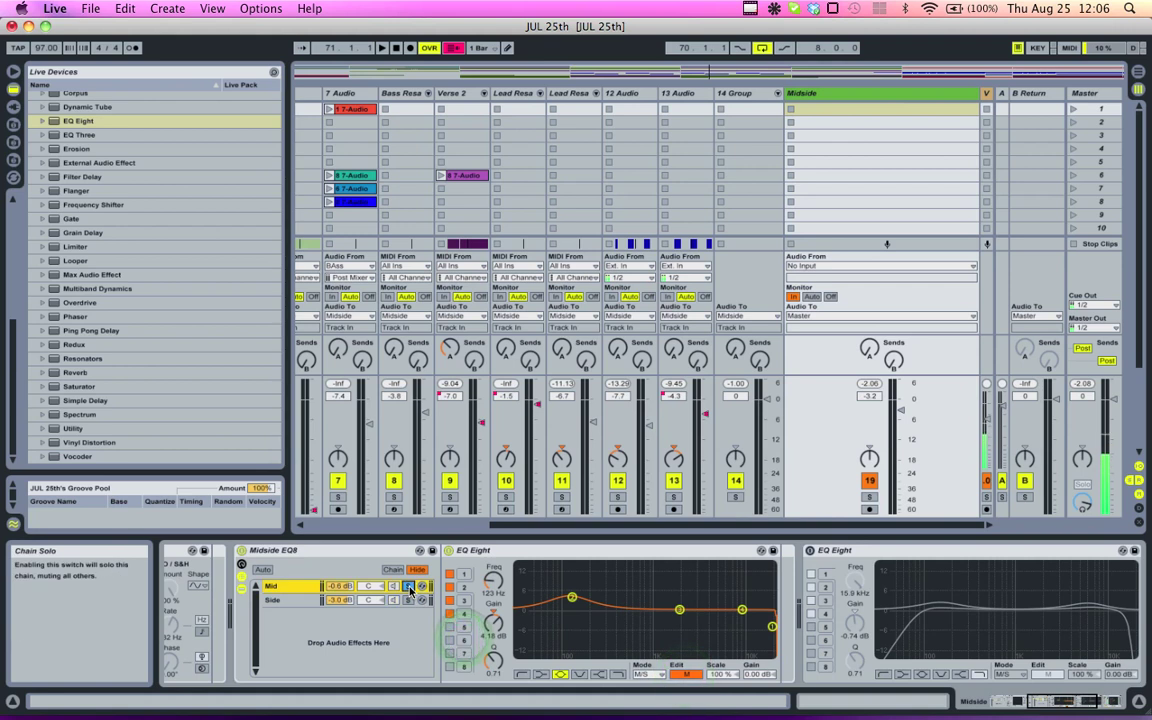
Play the song with the Mid chain unsoloed and the Side chain soloed
key(space)
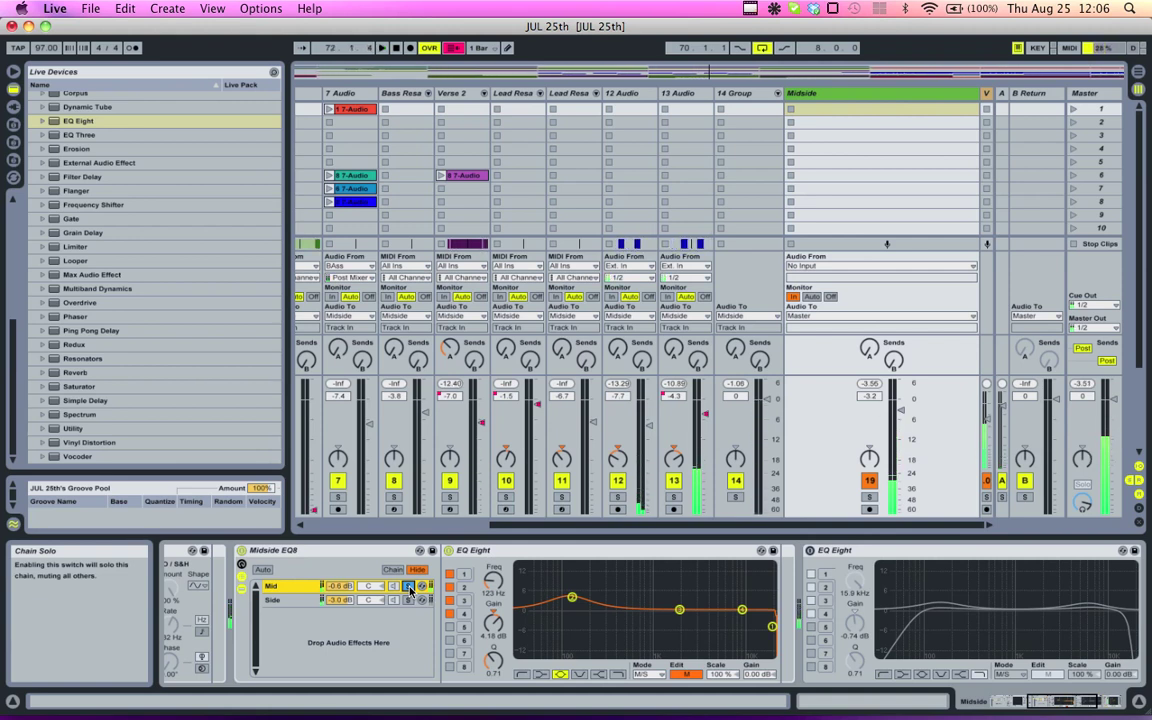
click(409, 590)
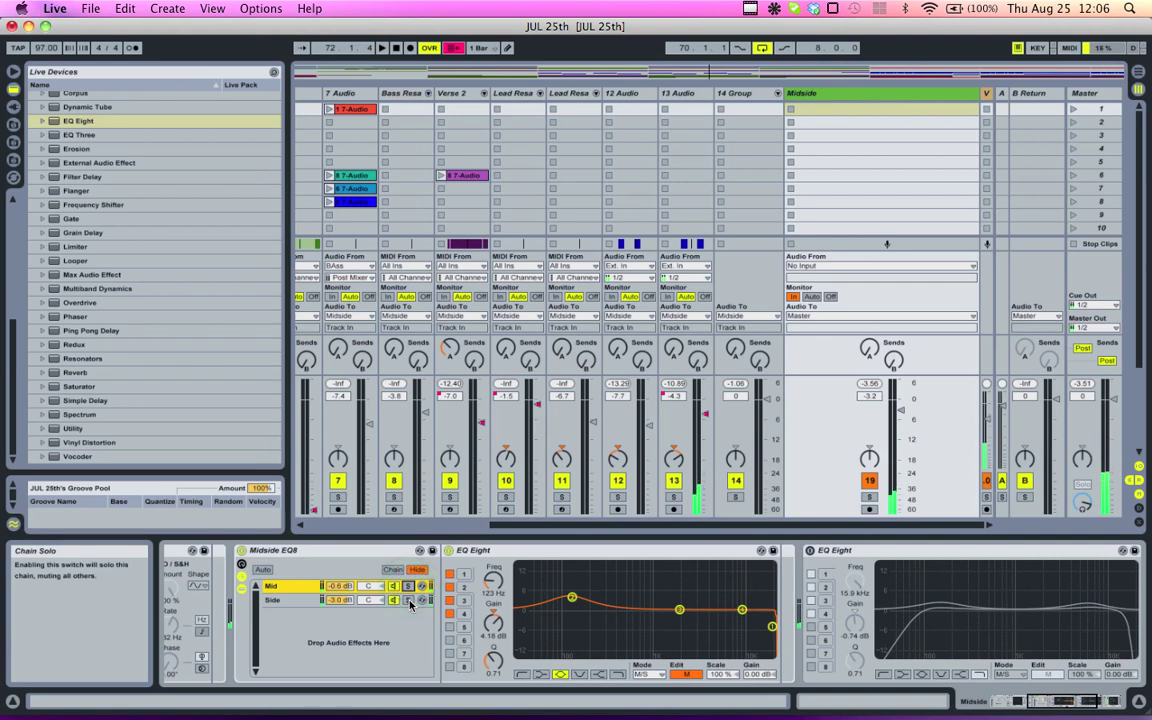
click(409, 600)
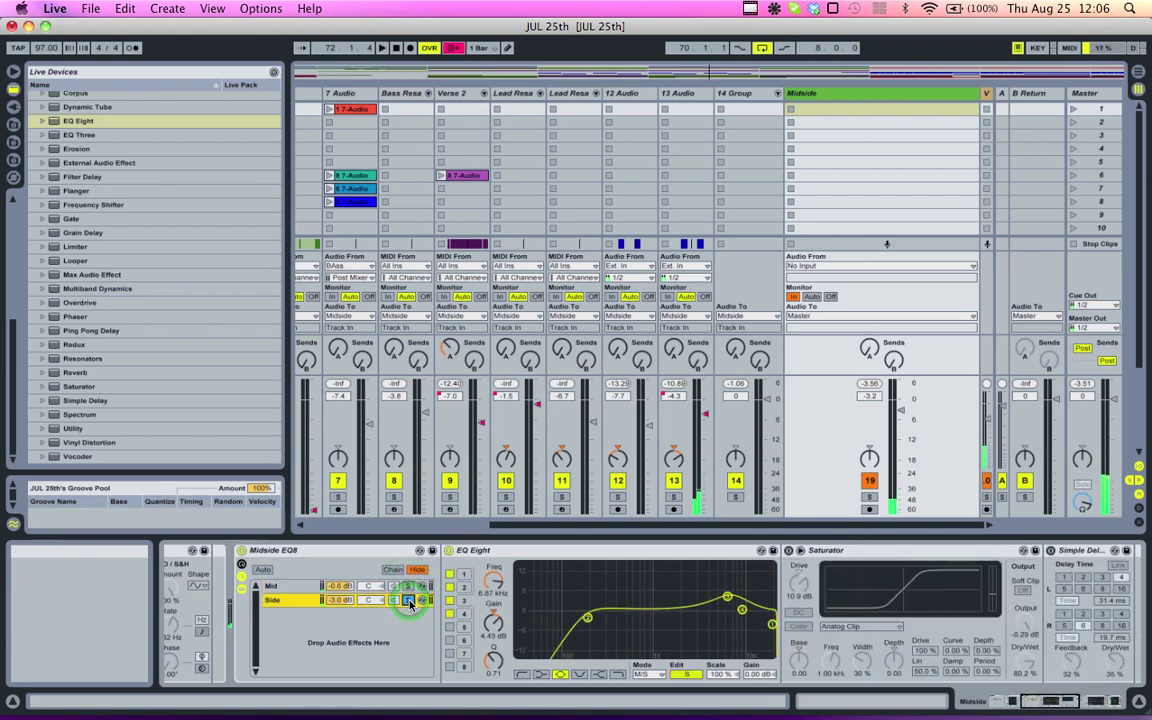
Compare the EQ Eight's Mid and Side curves, ending on the side-channel curve
click(687, 675)
click(687, 675)
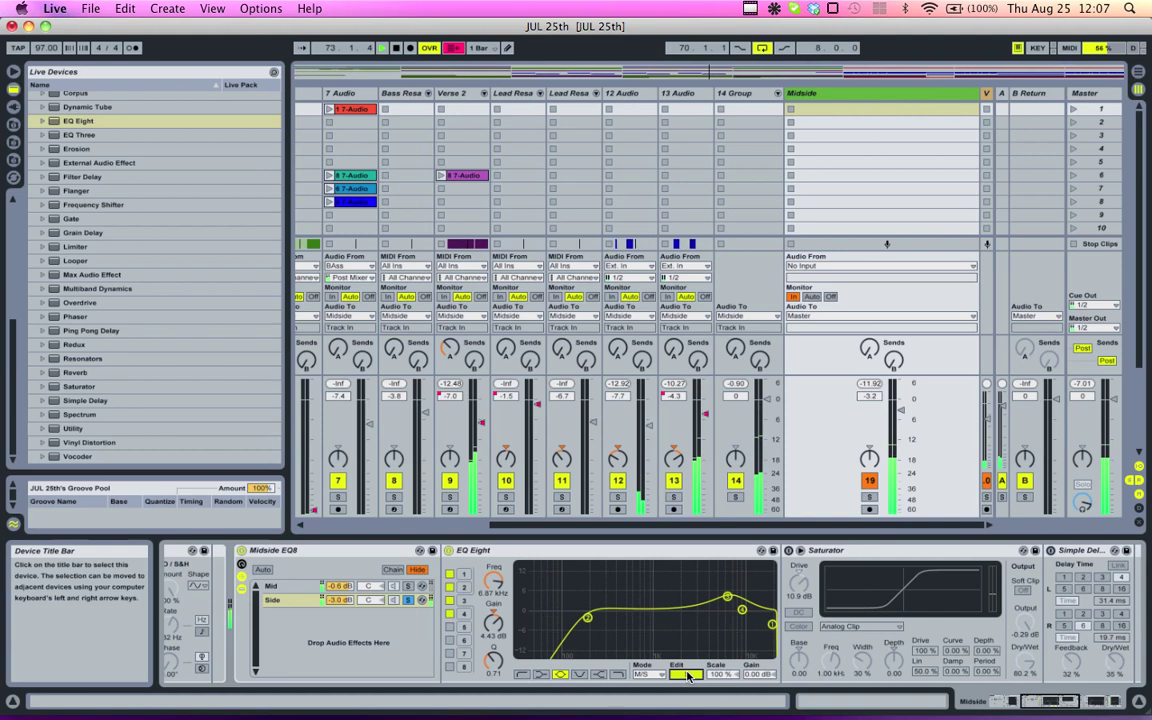
click(686, 675)
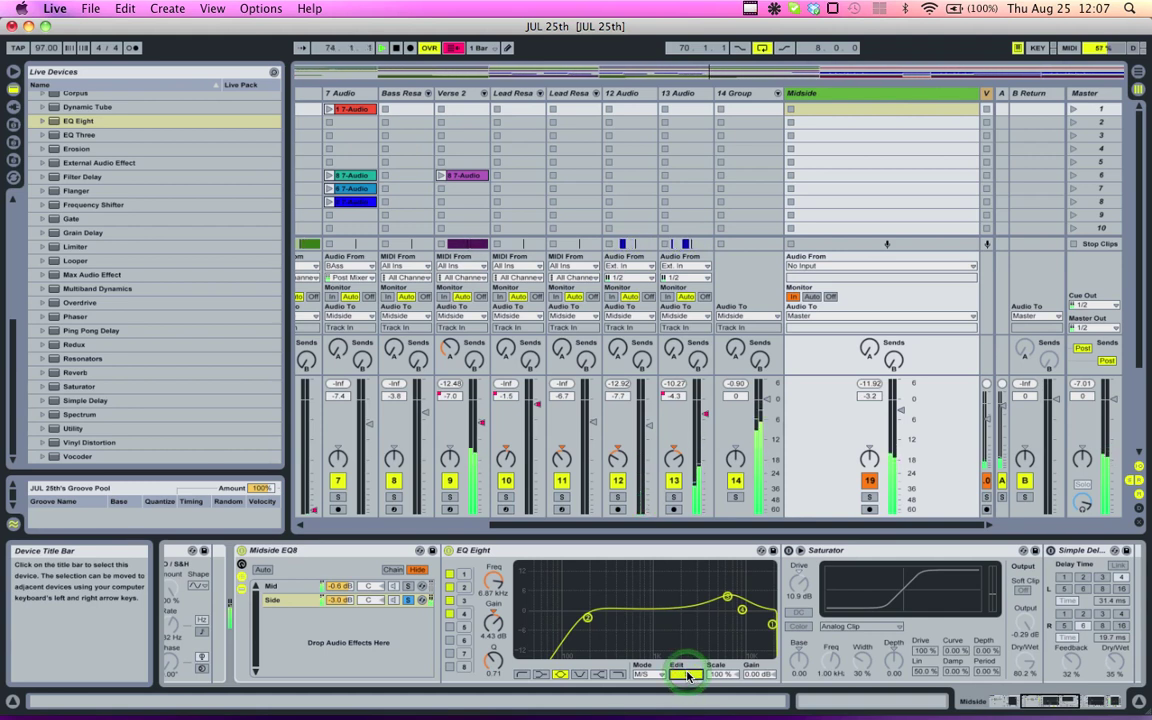
click(687, 675)
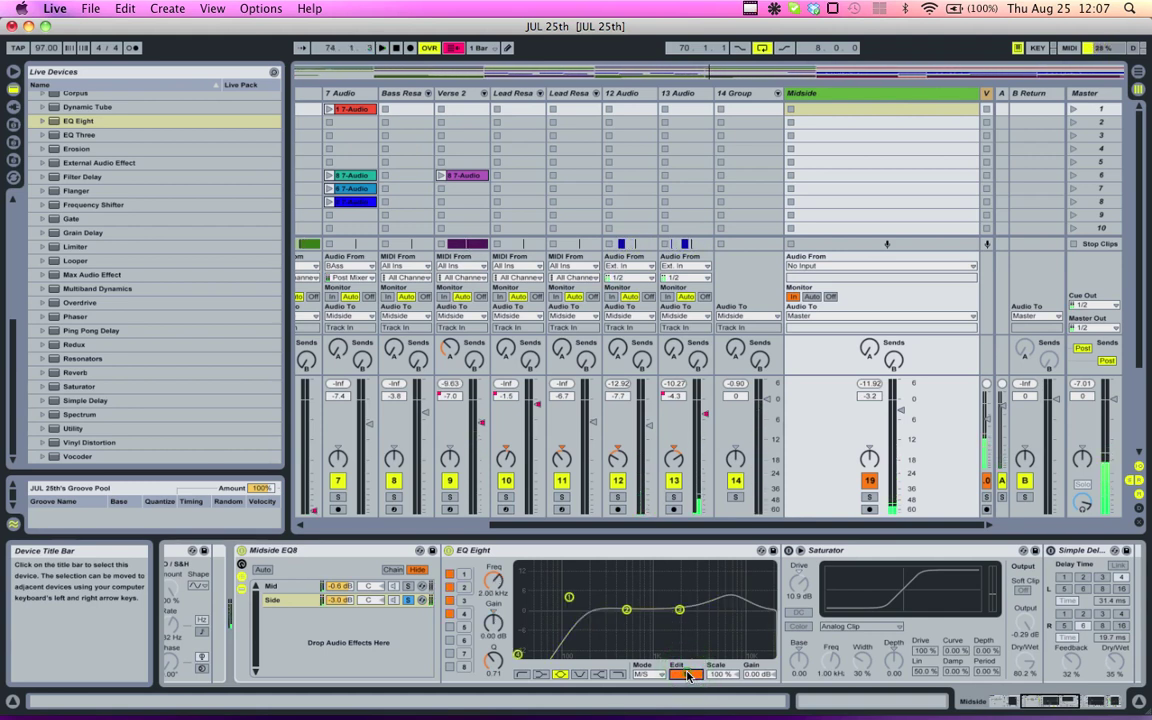
click(687, 675)
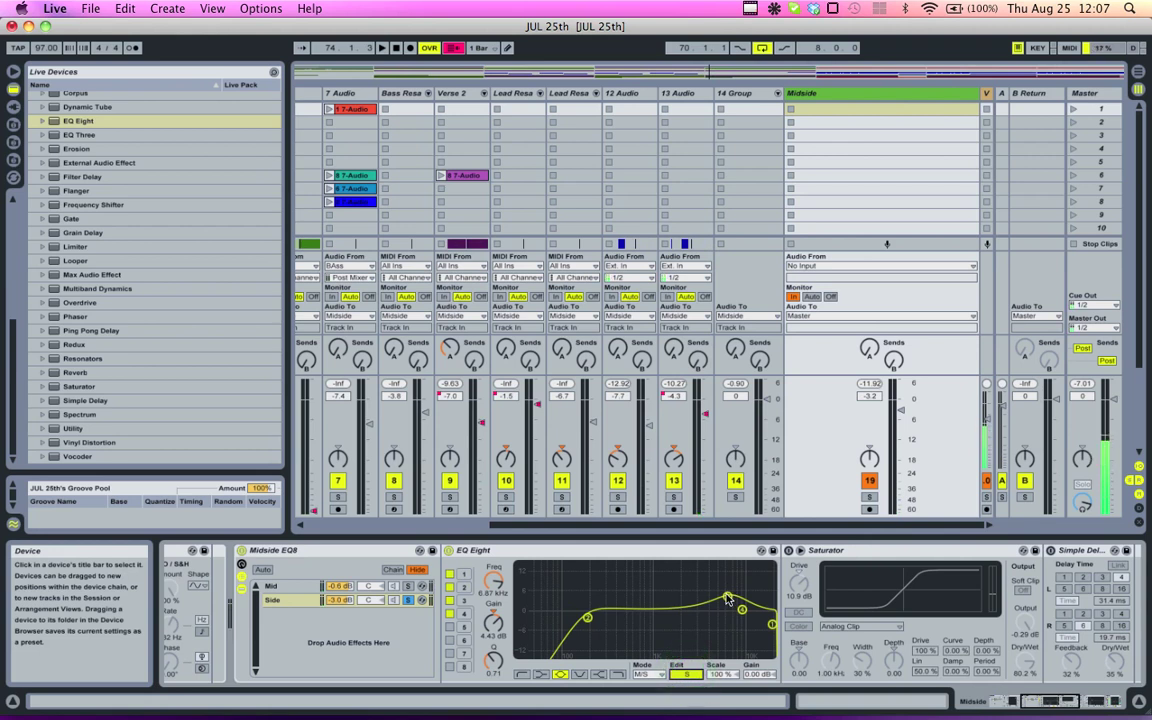
Look over the Mid chain's devices, then return to the Side chain's devices
click(409, 601)
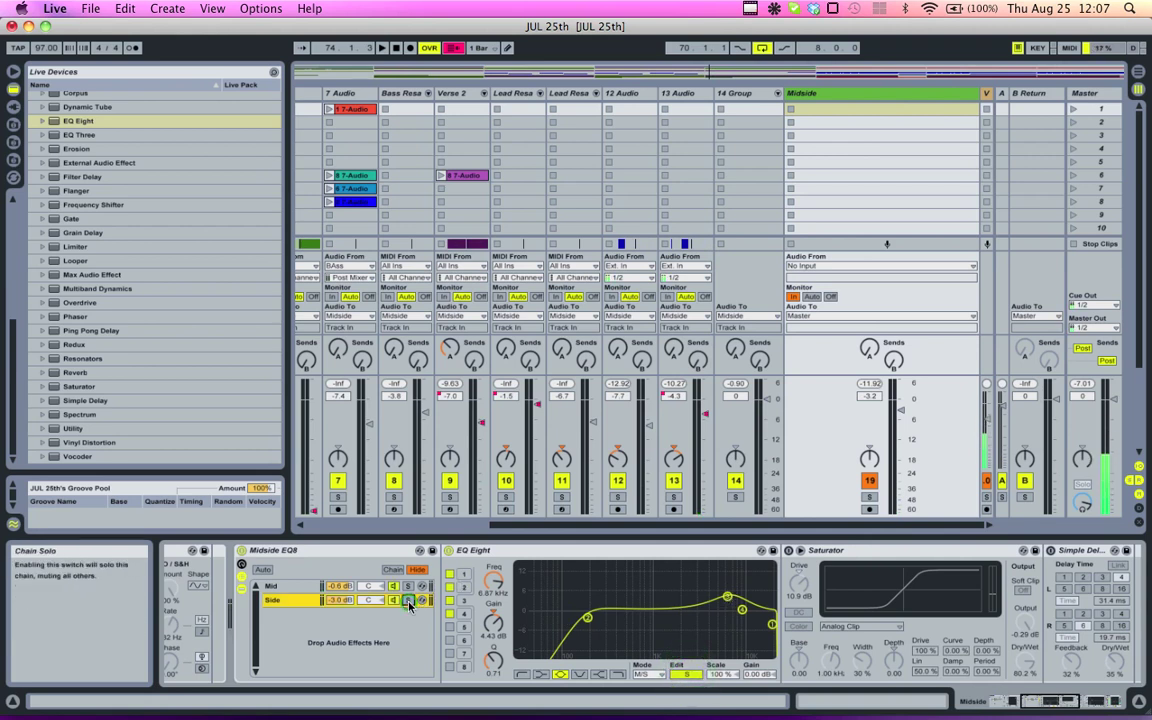
click(290, 590)
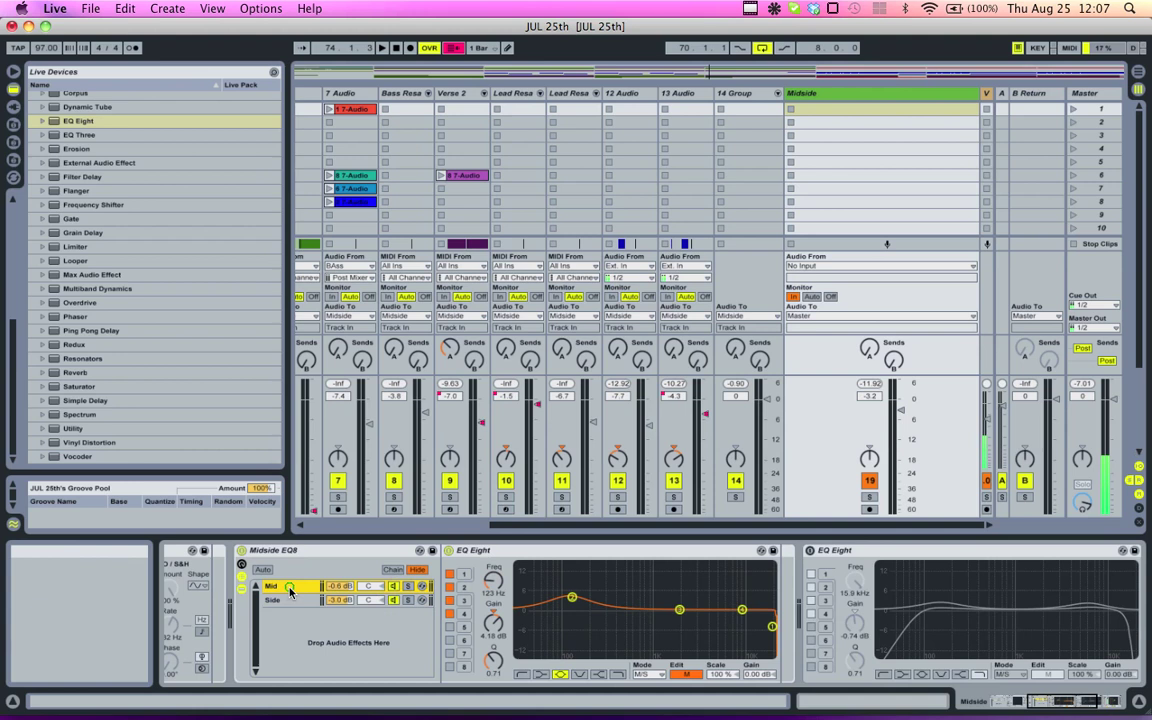
click(287, 601)
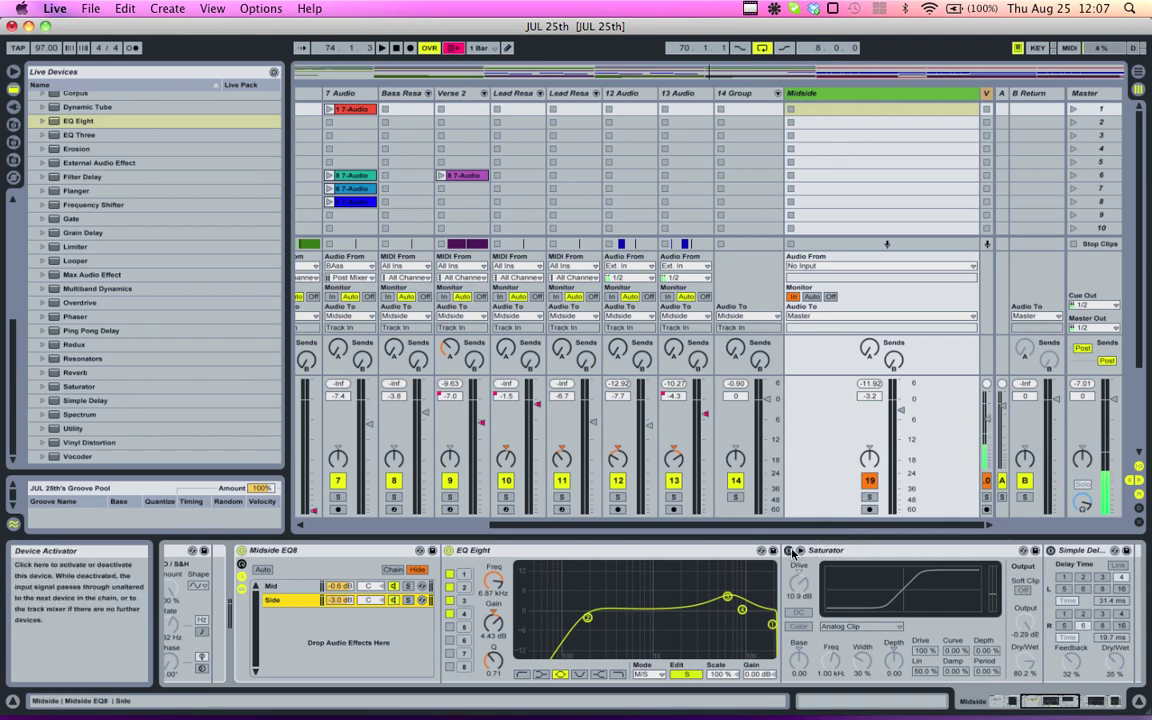
With playback running, set the Saturator to 9.71 dB drive and 52.4% wet
key(space)
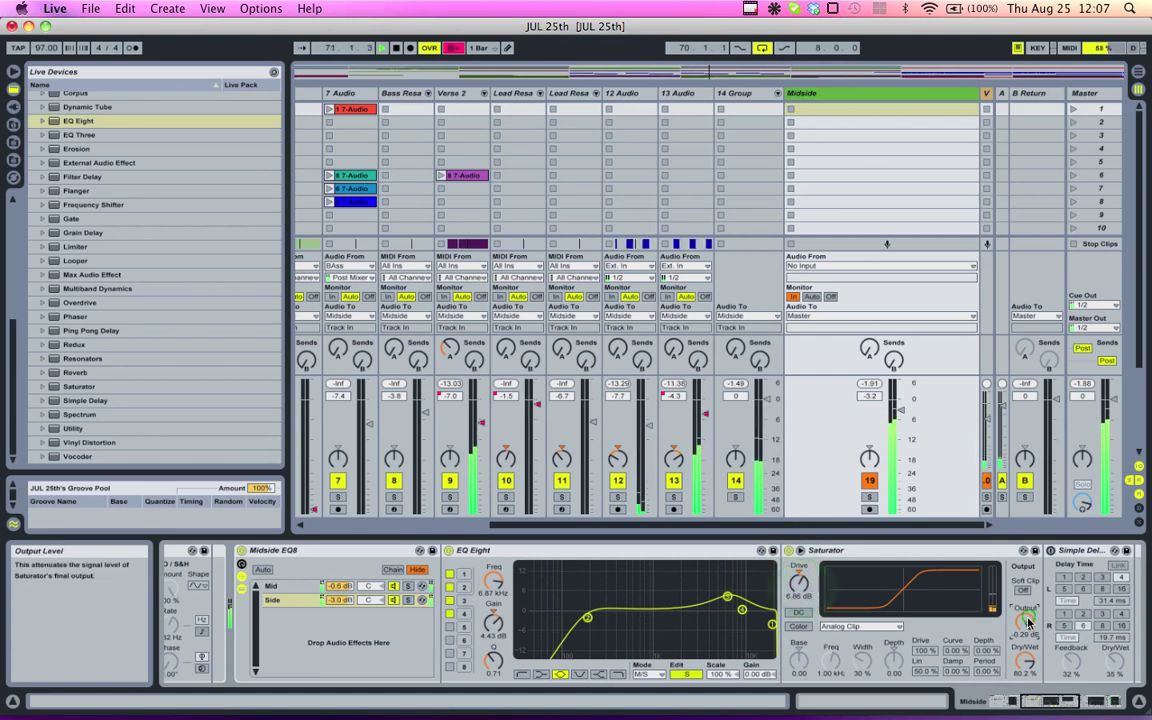
drag(1027, 652, 1030, 682)
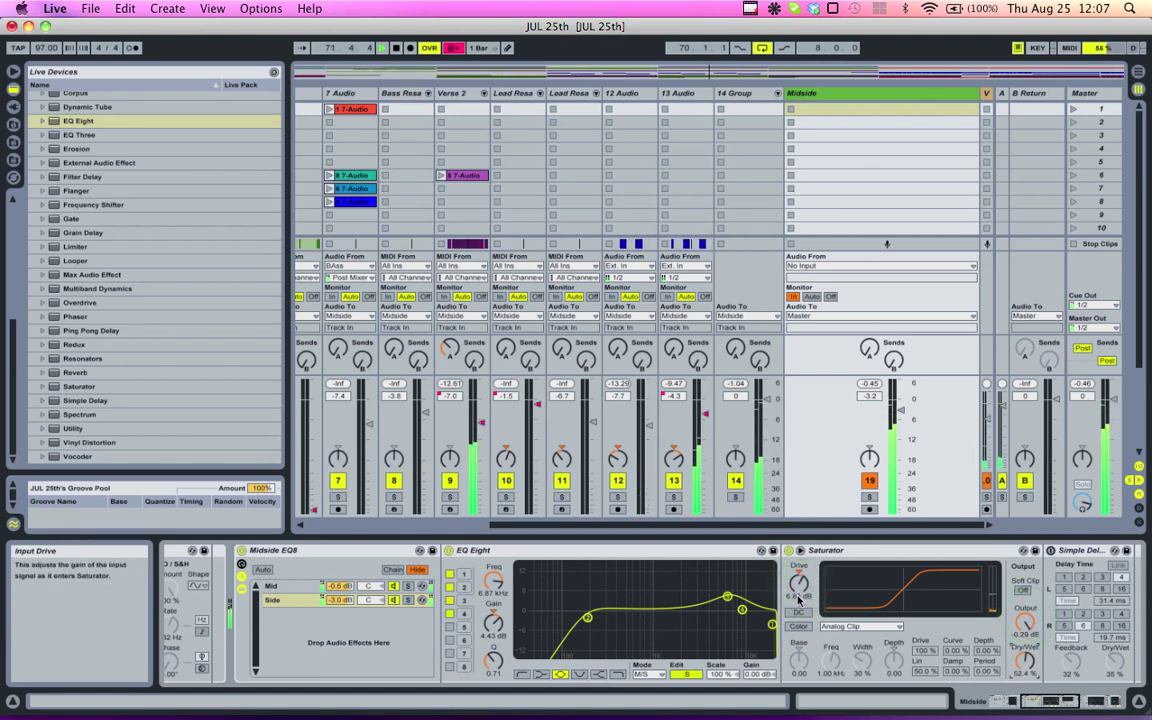
drag(799, 592, 784, 593)
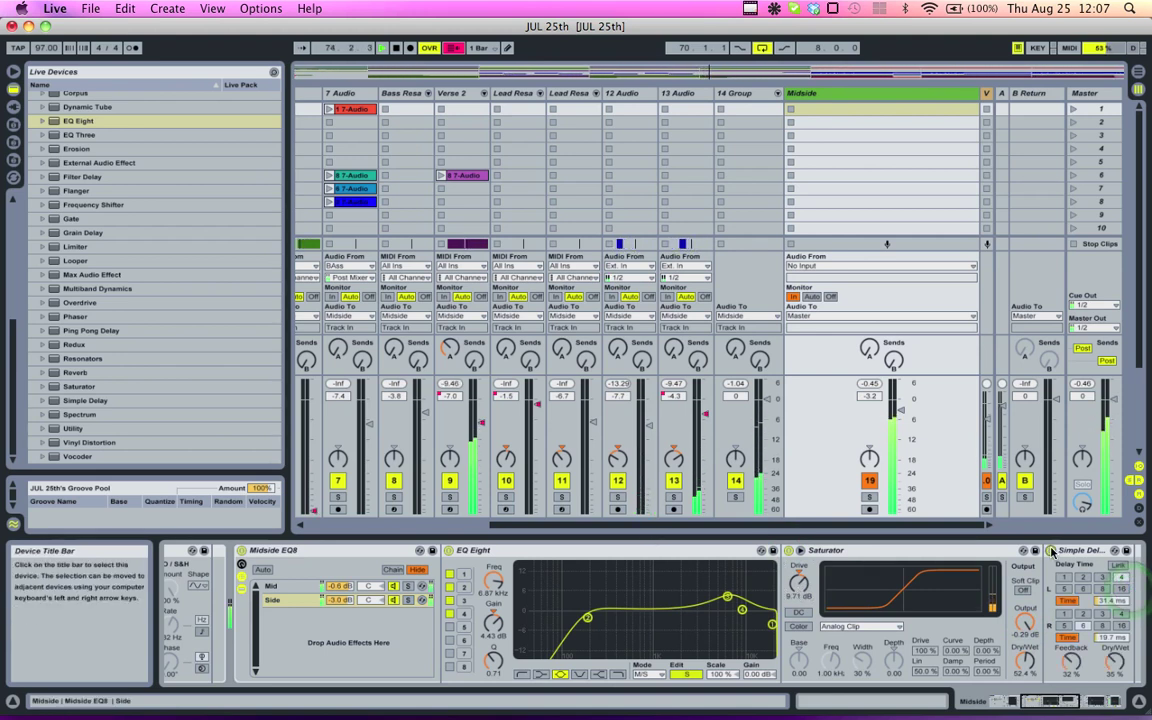
Enable Simple Delay at 8.01 and 24.4 ms, 14% feedback and 94% dry/wet
click(1050, 550)
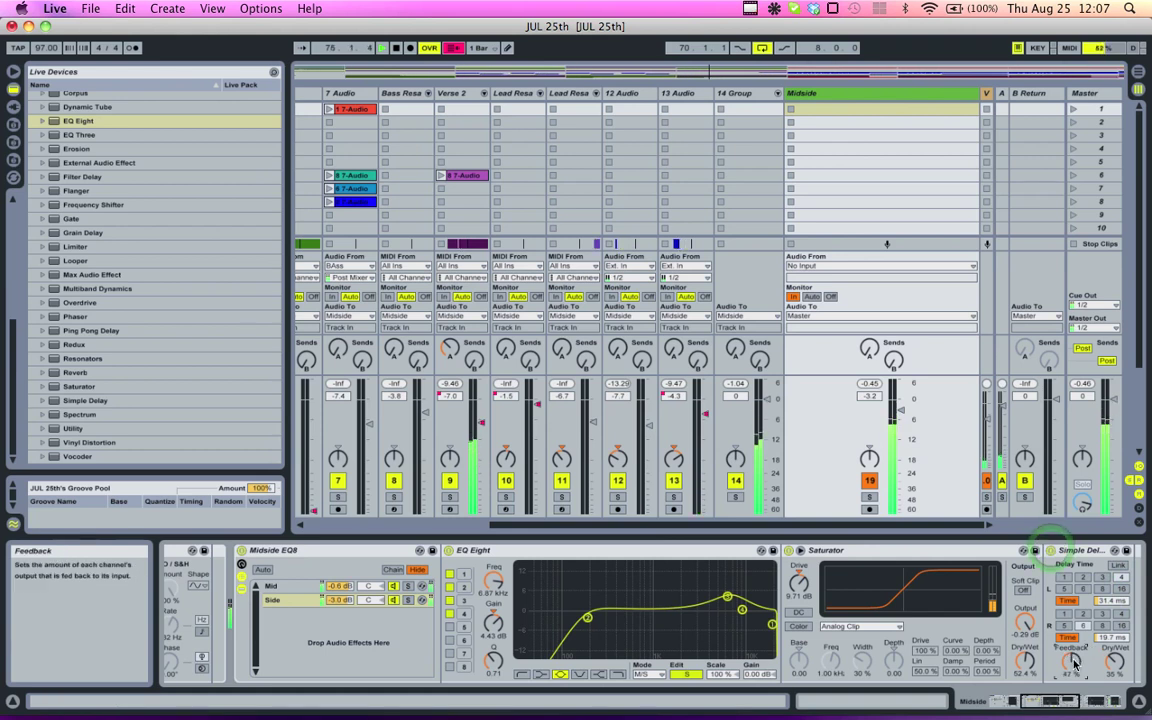
drag(1073, 661, 1074, 645)
scroll(1120, 670, up, 5)
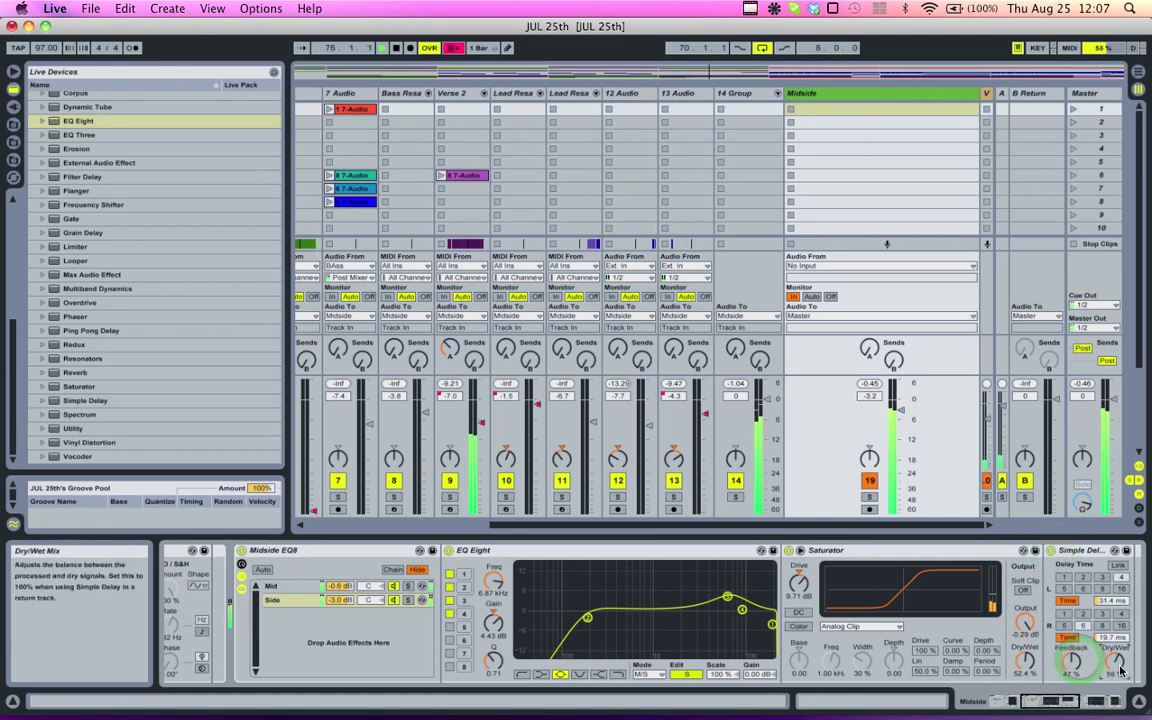
scroll(1120, 670, down, 10)
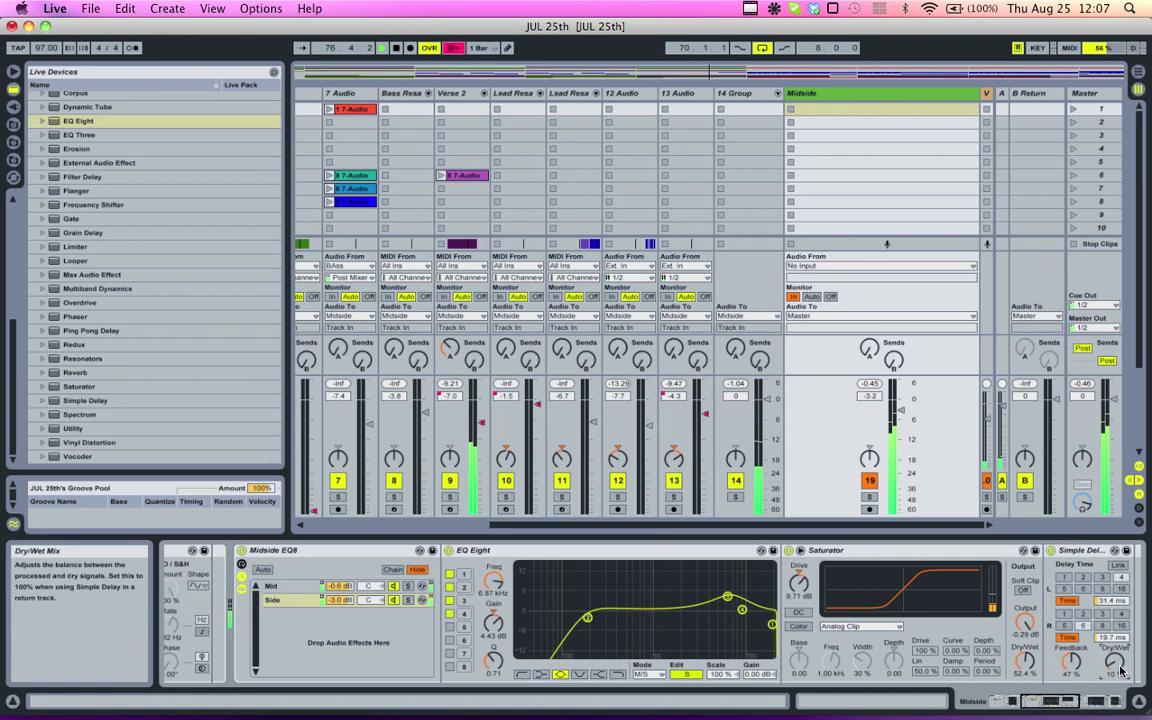
drag(1098, 660, 1110, 640)
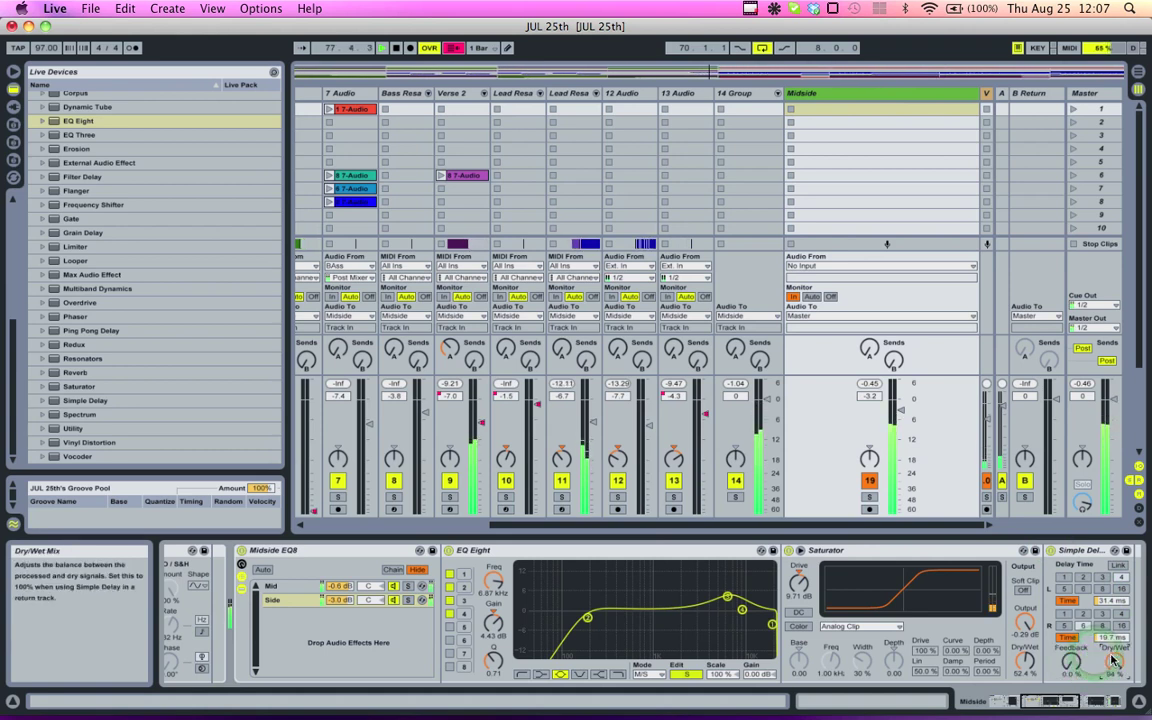
click(1110, 600)
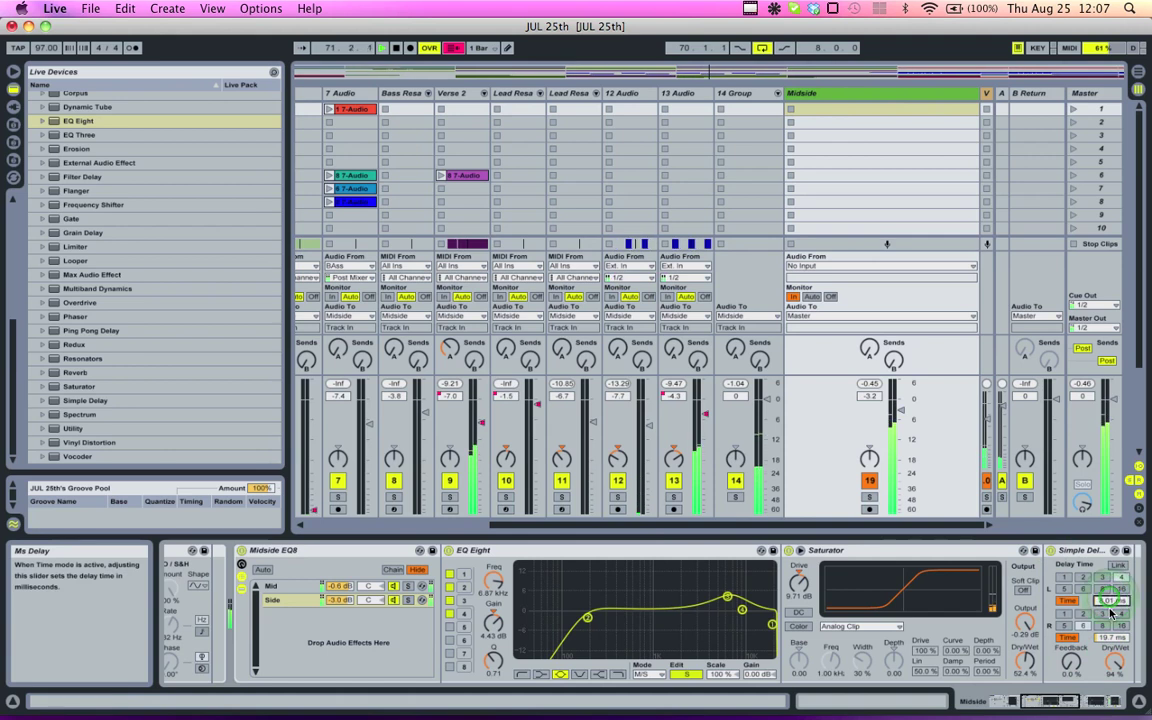
drag(1072, 668, 1073, 662)
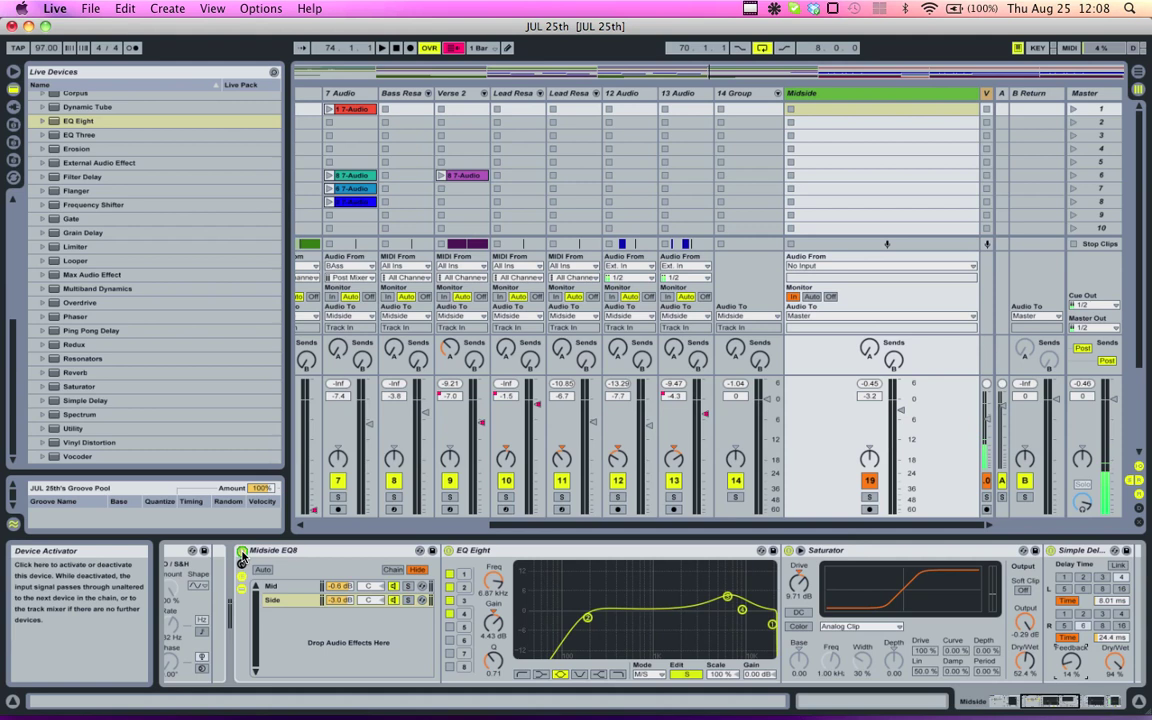
Review the Midside Utility rack's Mid and Side chain devices, ending on the Mid chain
scroll(230, 552, left, 5)
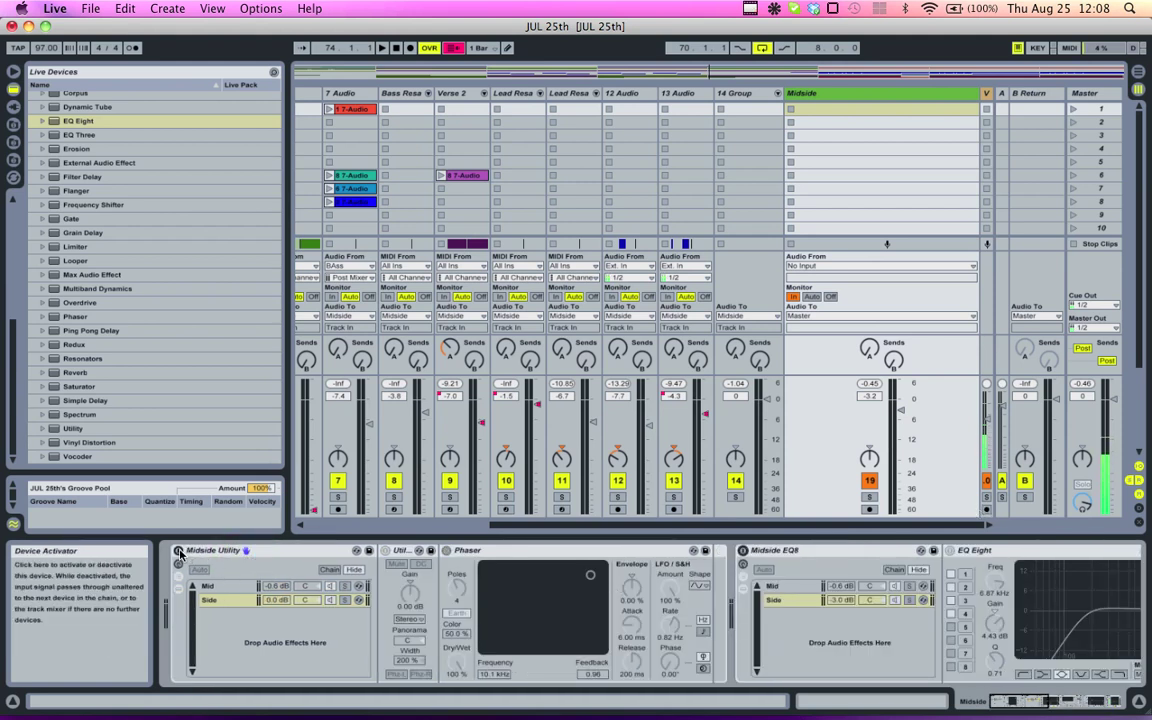
click(235, 588)
click(233, 600)
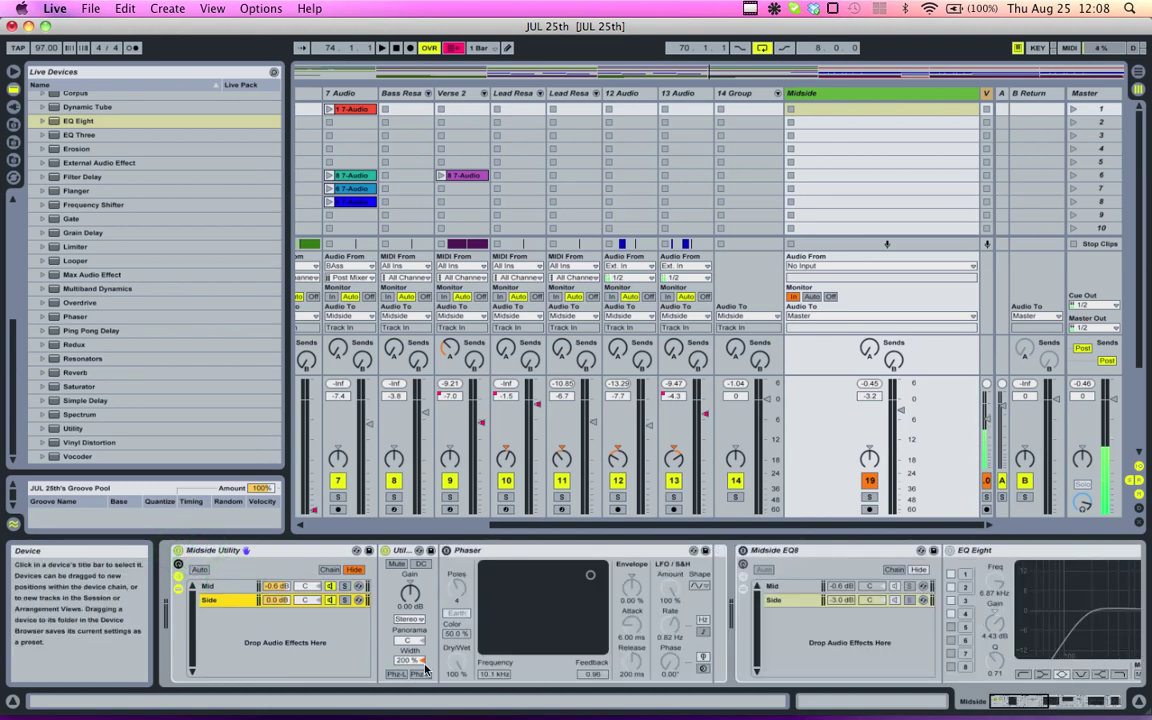
click(240, 587)
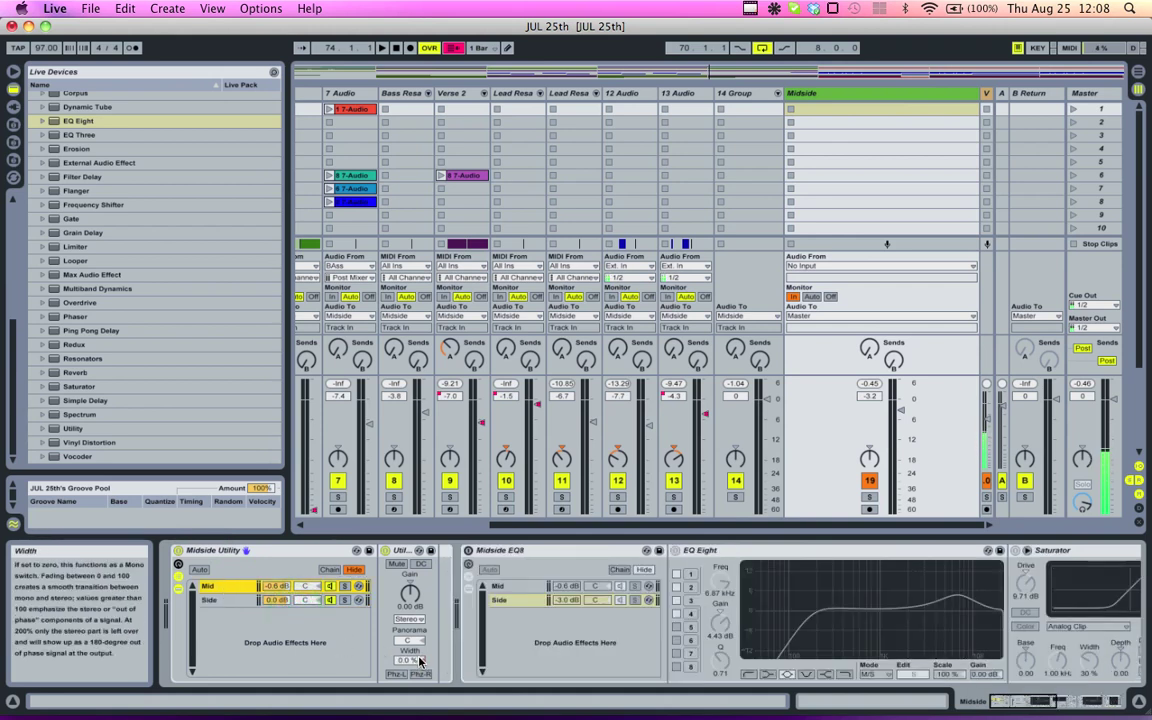
Audition the soloed Mid chain during playback, then unsolo it and solo the Side chain
click(346, 587)
key(space)
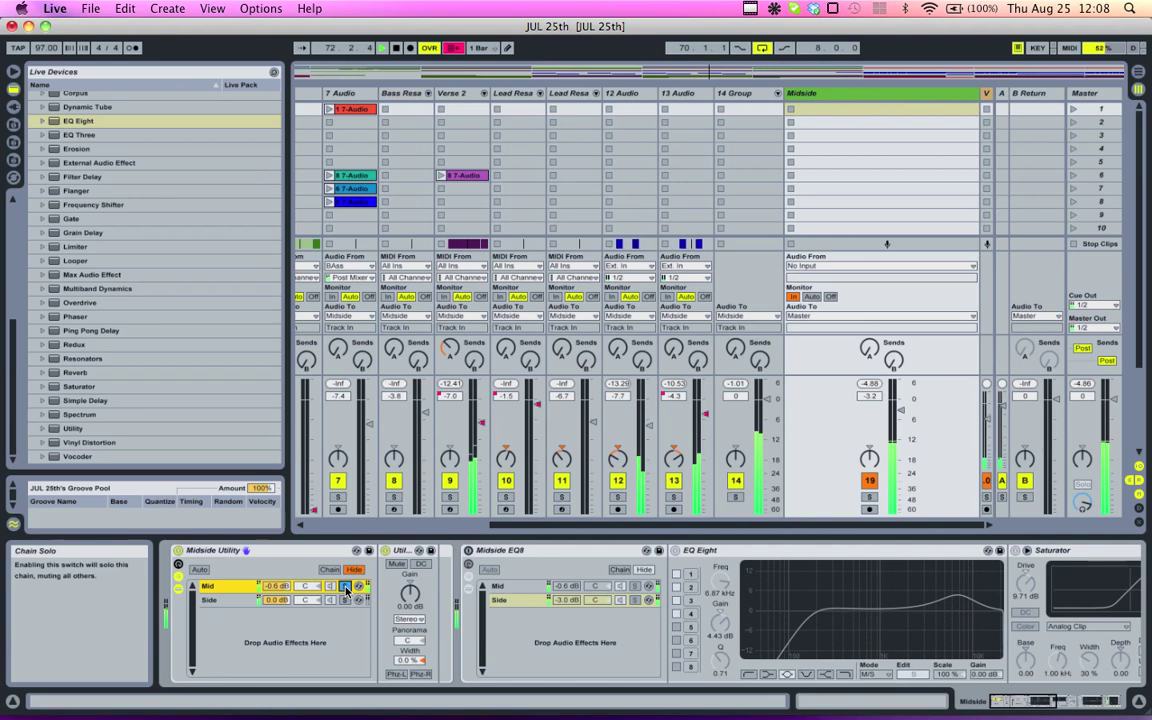
click(346, 588)
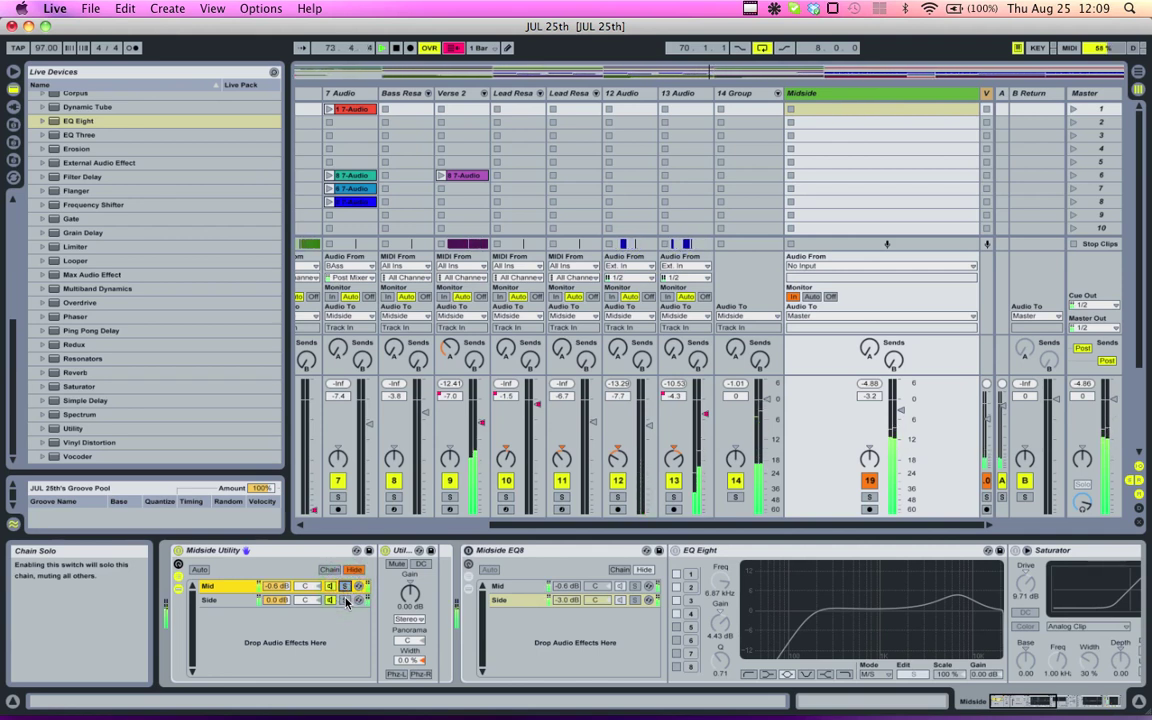
click(346, 600)
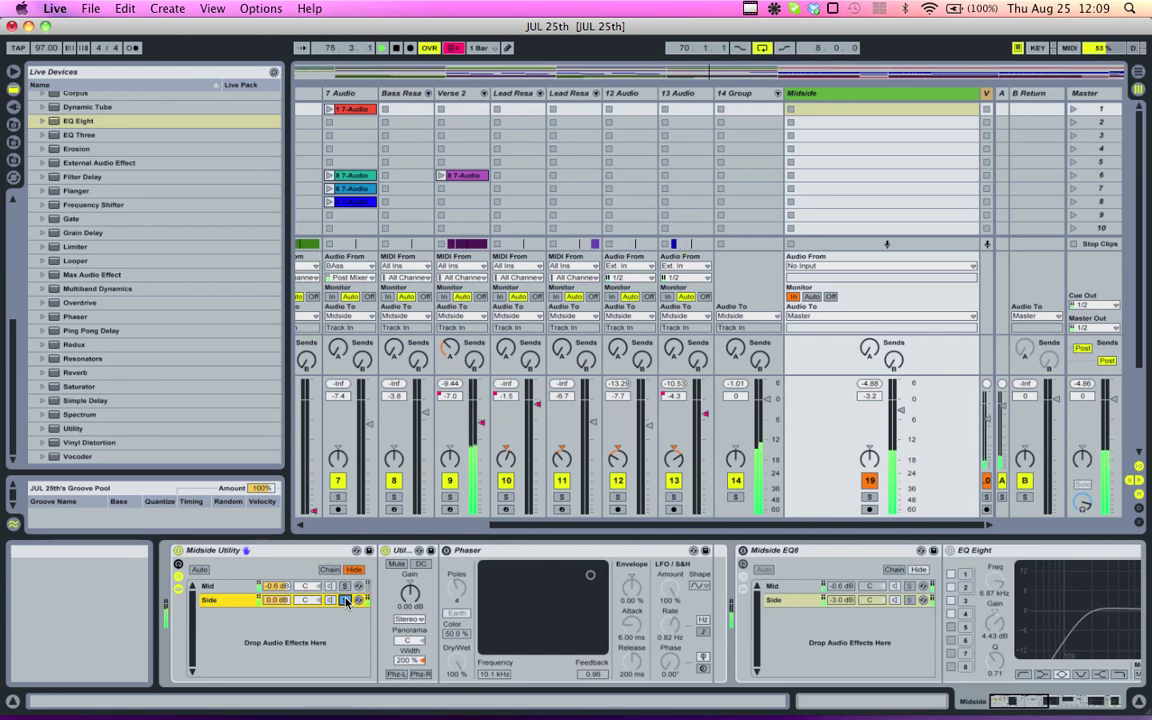
Enable the Side chain's Phaser with LFO amount 69%, then toggle the Side chain's solo
click(447, 550)
drag(675, 605, 672, 672)
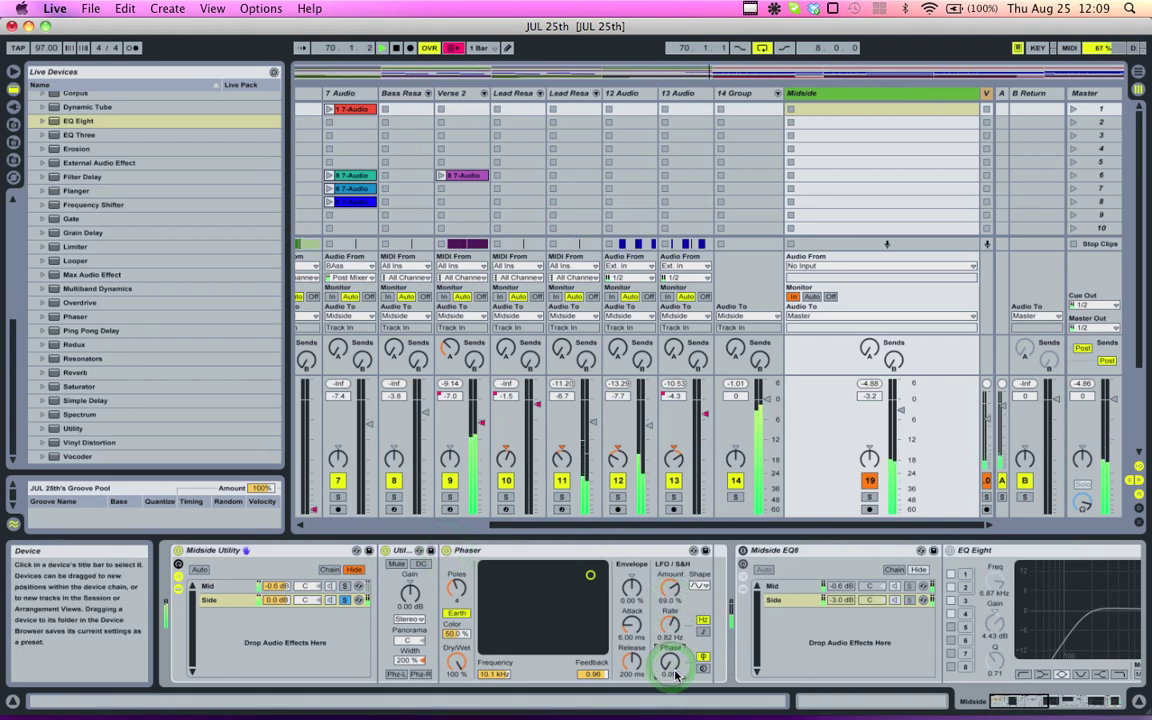
click(346, 601)
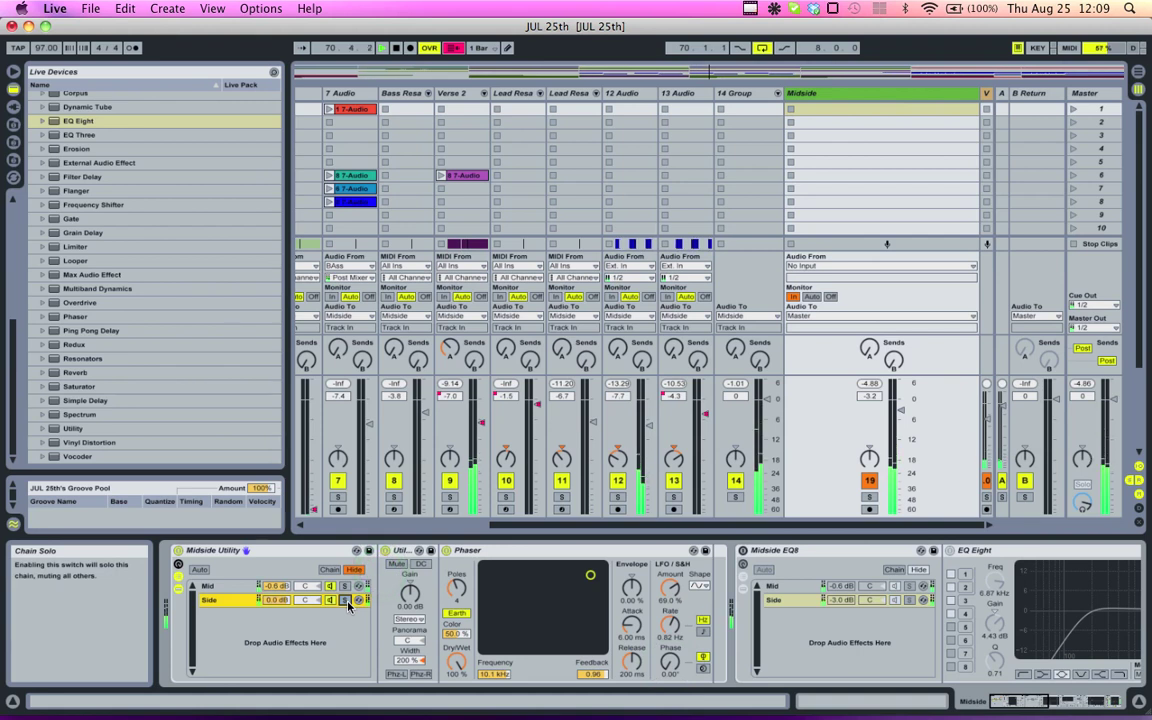